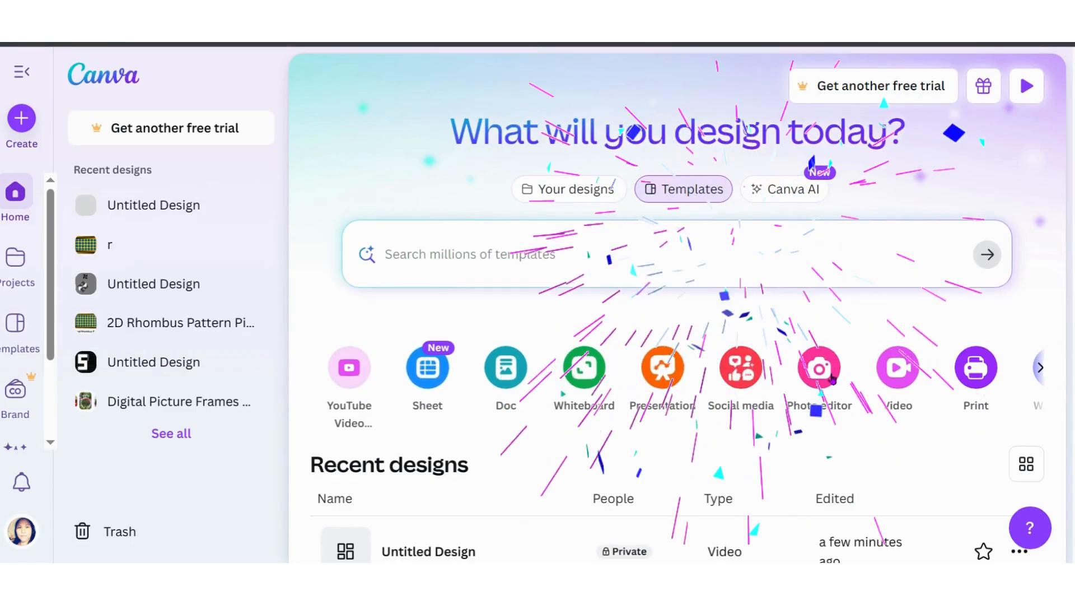
Create a blank video design and place a green diamond shape in the upper-left corner of the page
{"action": "left_click", "coordinate": [898, 371]}
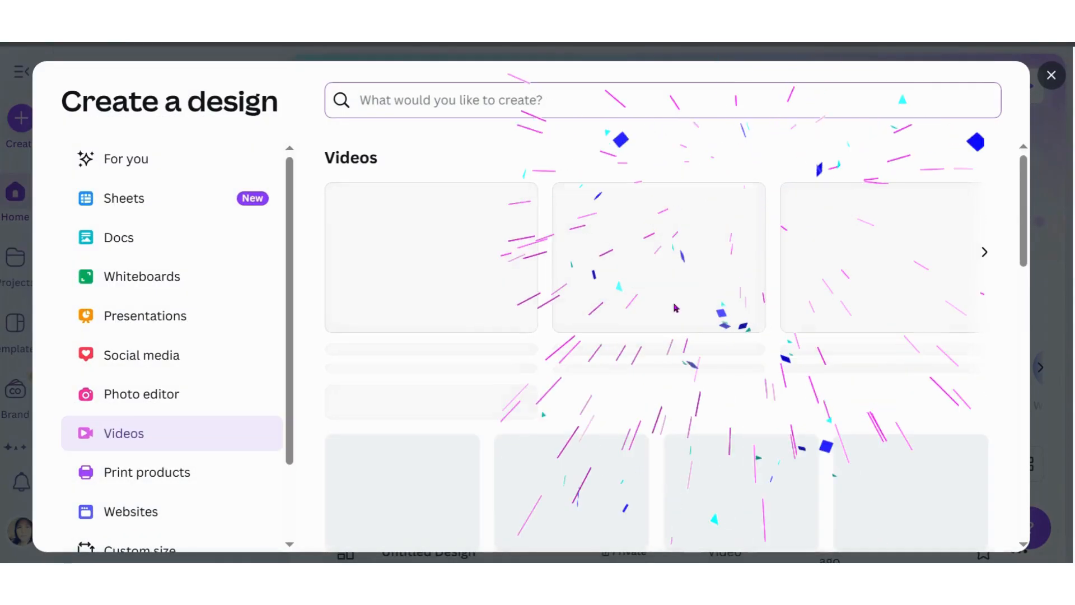
{"action": "left_click", "coordinate": [446, 261]}
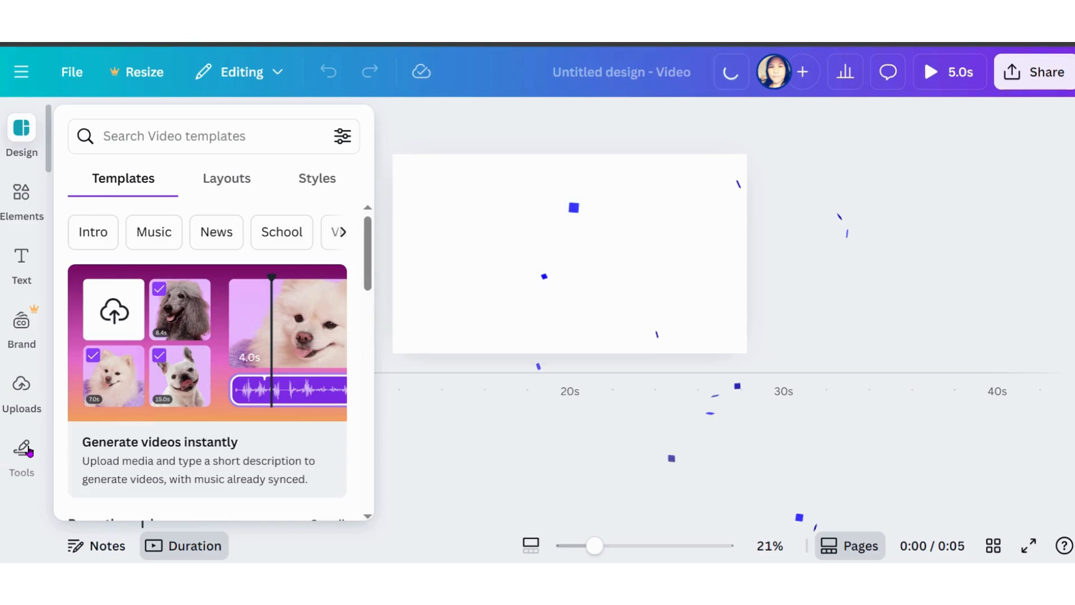
{"action": "left_click", "coordinate": [29, 452]}
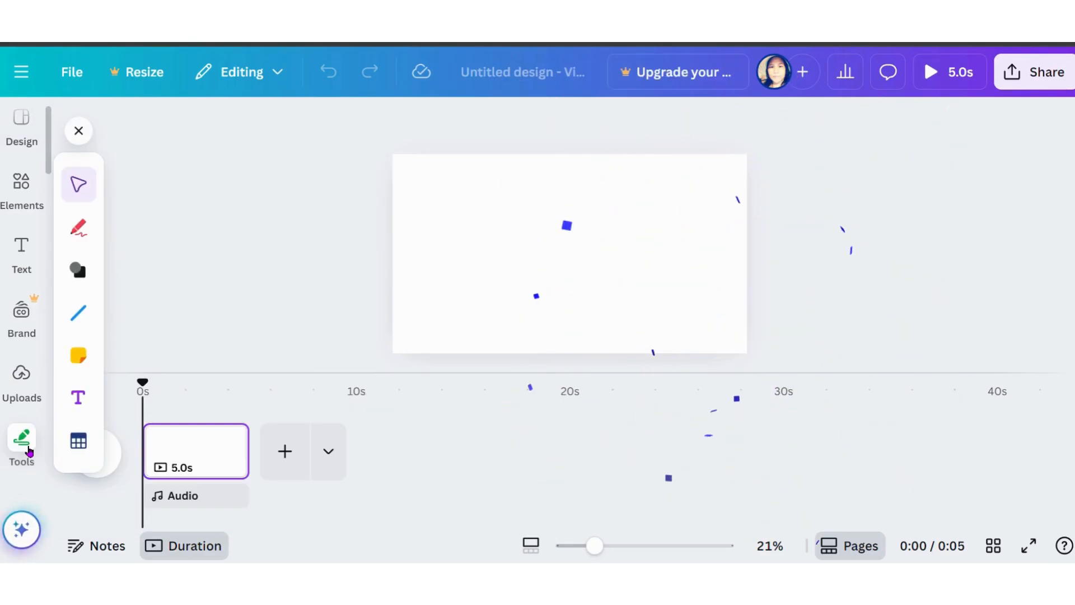
{"action": "left_click", "coordinate": [79, 270]}
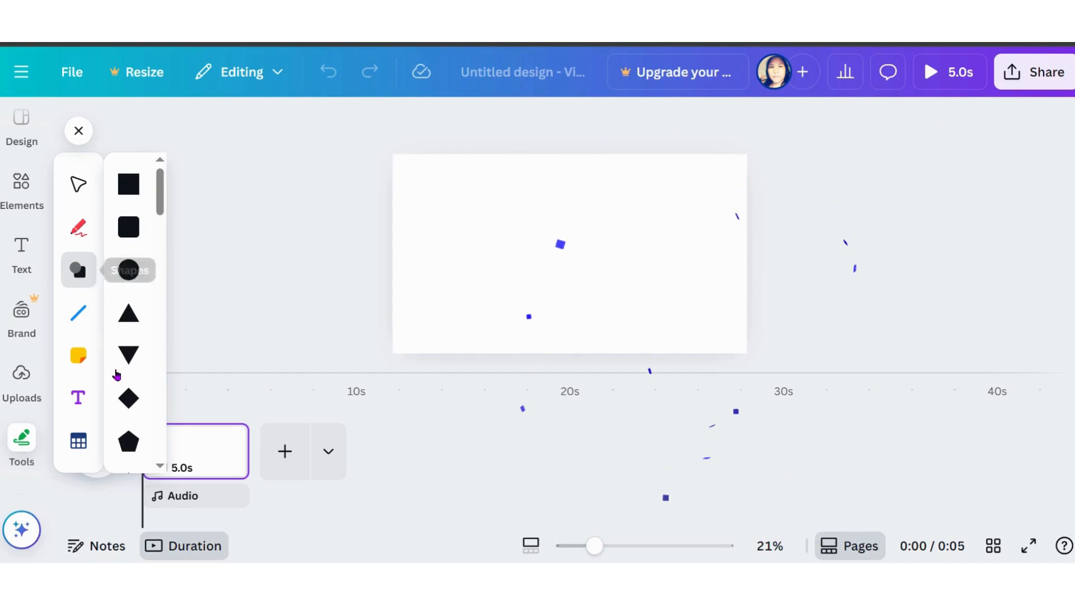
{"action": "left_click", "coordinate": [129, 398]}
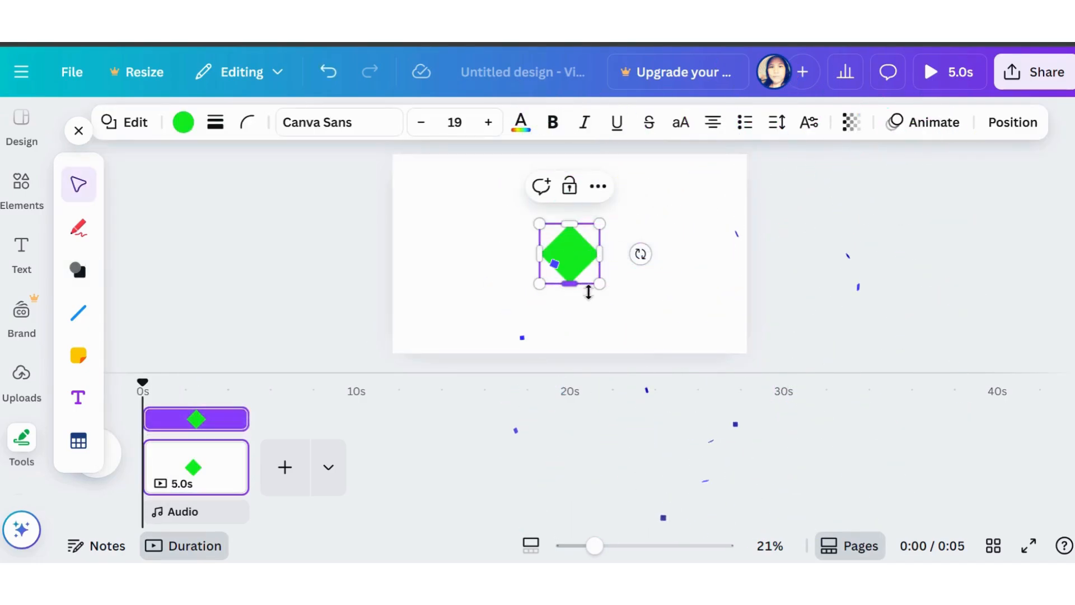
{"action": "left_click_drag", "start_coordinate": [579, 263], "coordinate": [452, 205]}
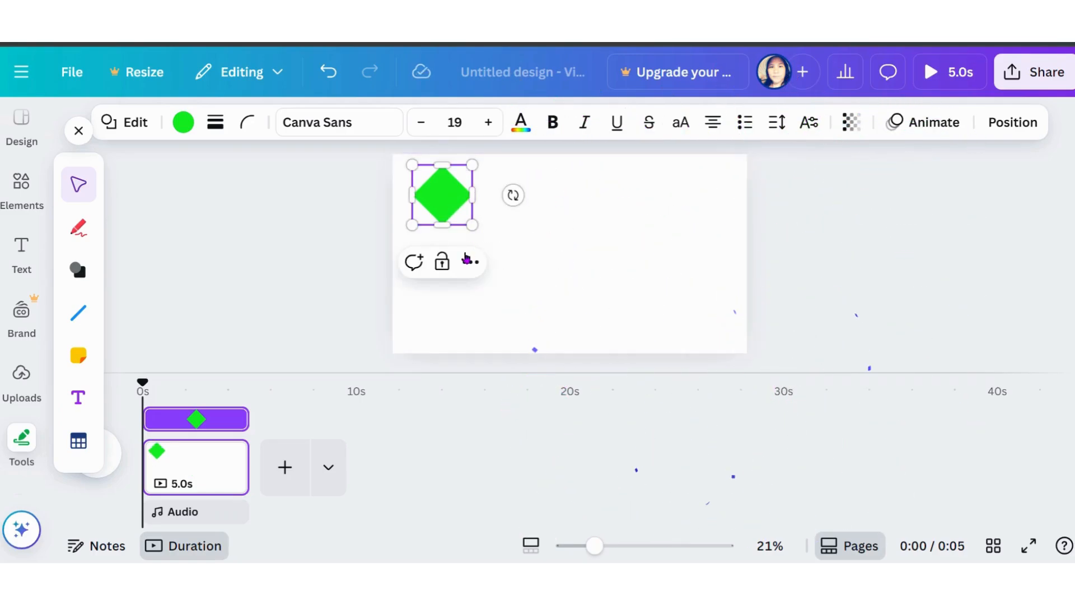
Duplicate the diamond four times to form a horizontal row of five touching diamonds along the page's upper edge
{"action": "left_click", "coordinate": [443, 262]}
{"action": "left_click", "coordinate": [455, 261]}
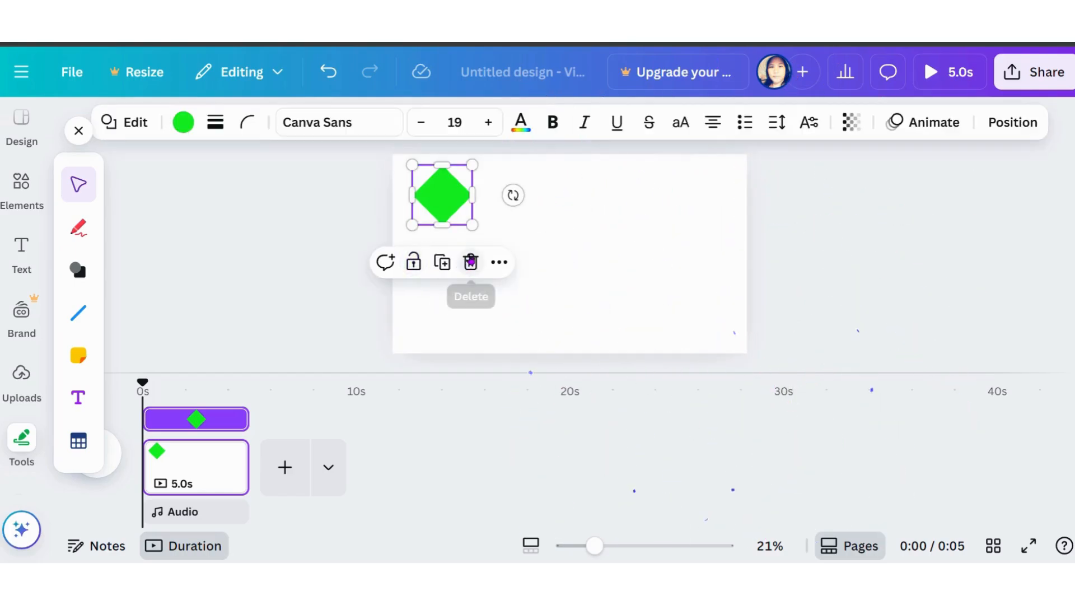
{"action": "left_click", "coordinate": [442, 261]}
{"action": "left_click_drag", "start_coordinate": [448, 203], "coordinate": [505, 211]}
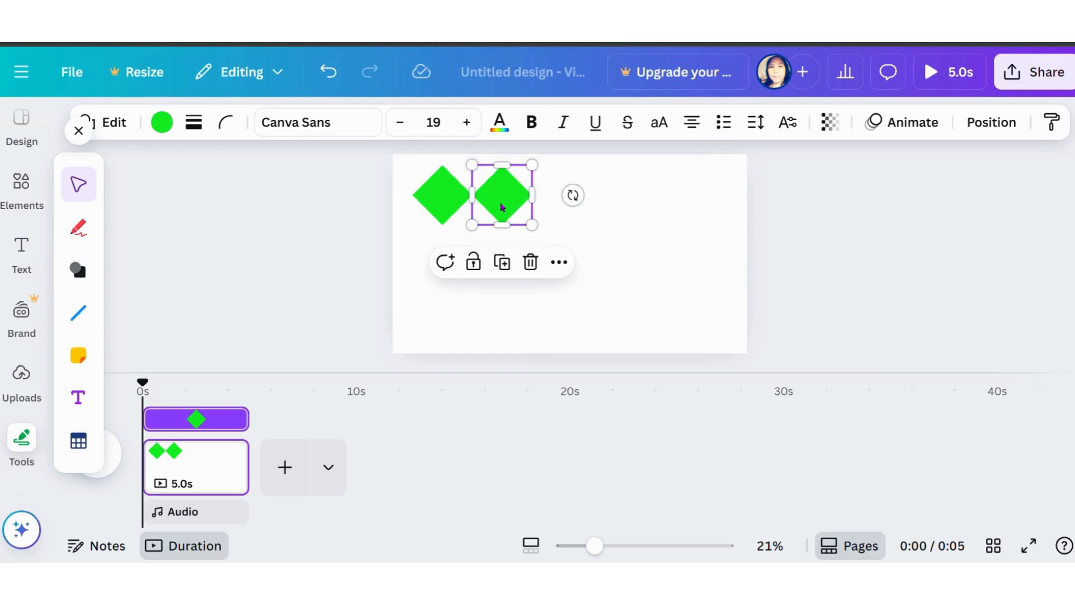
{"action": "left_click", "coordinate": [506, 267]}
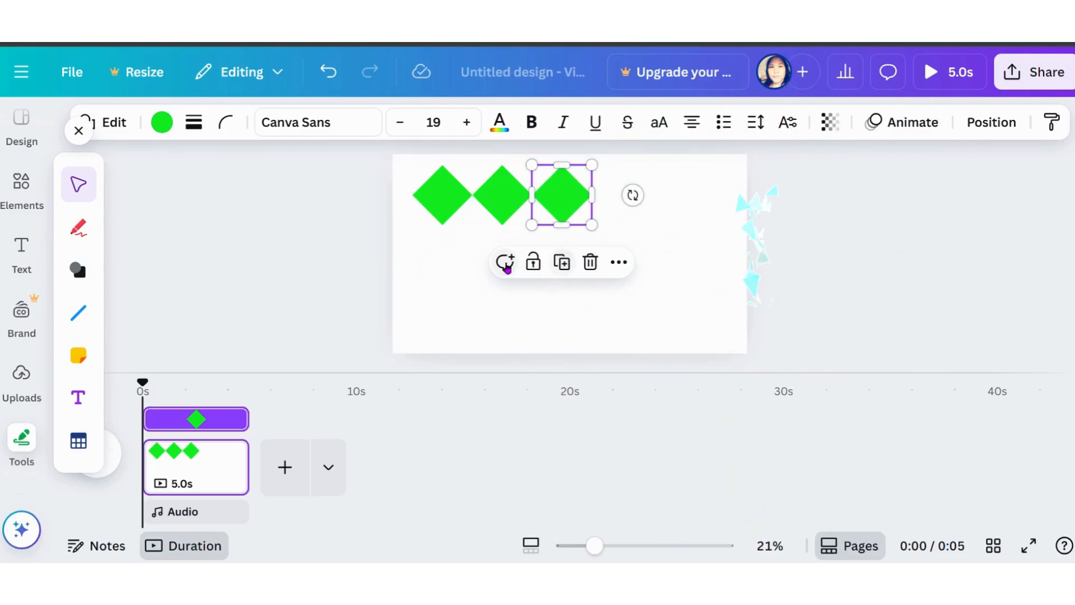
{"action": "left_click", "coordinate": [566, 267]}
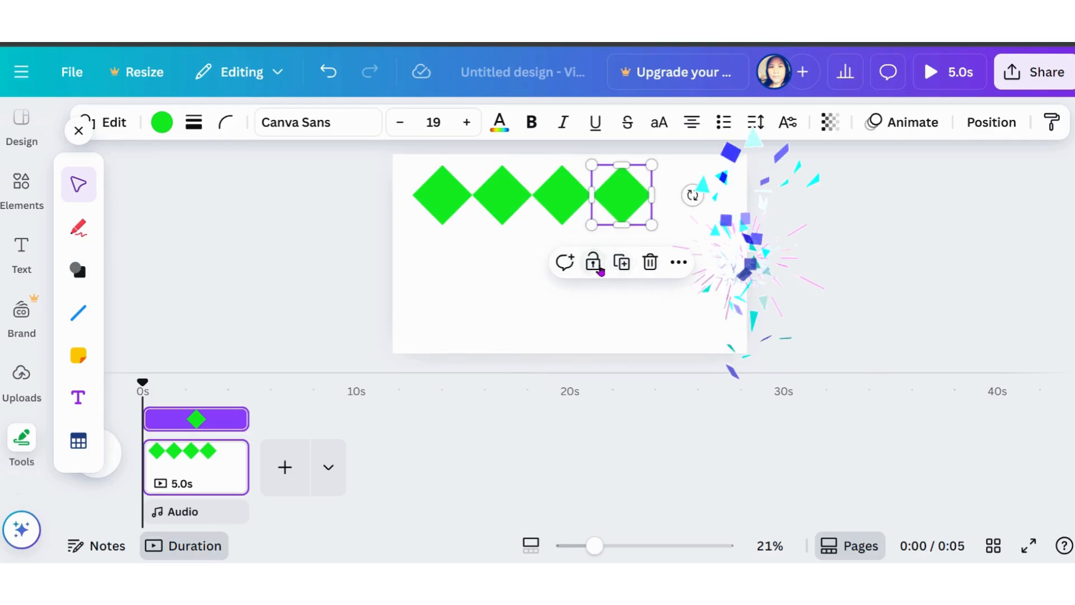
{"action": "left_click", "coordinate": [622, 264]}
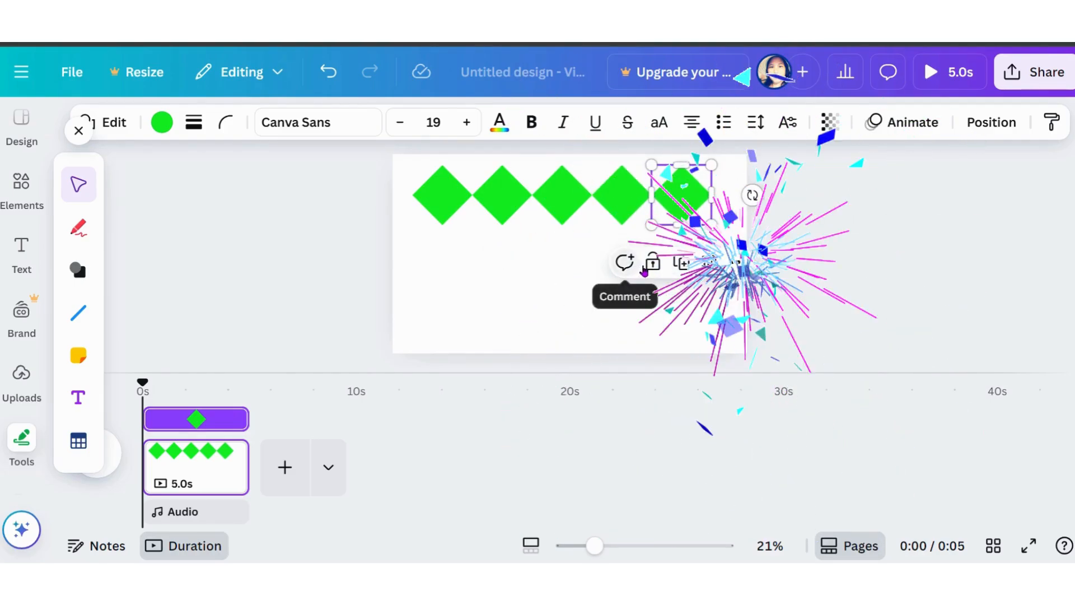
Build a second row of five diamonds directly below the first with duplicates, working from the right end to the left
{"action": "left_click", "coordinate": [683, 268]}
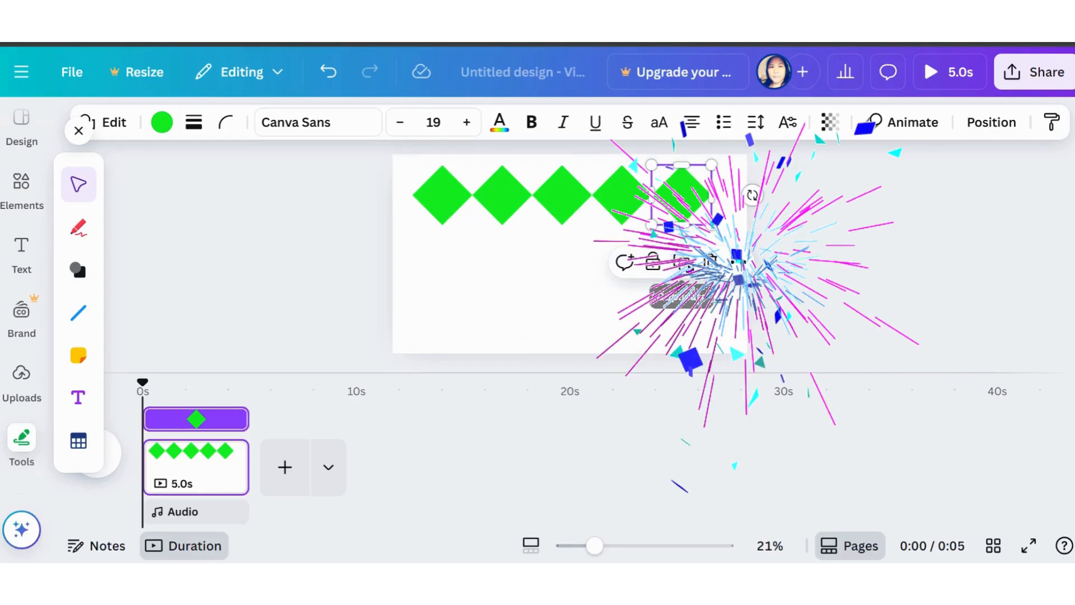
{"action": "left_click_drag", "start_coordinate": [739, 209], "coordinate": [691, 257]}
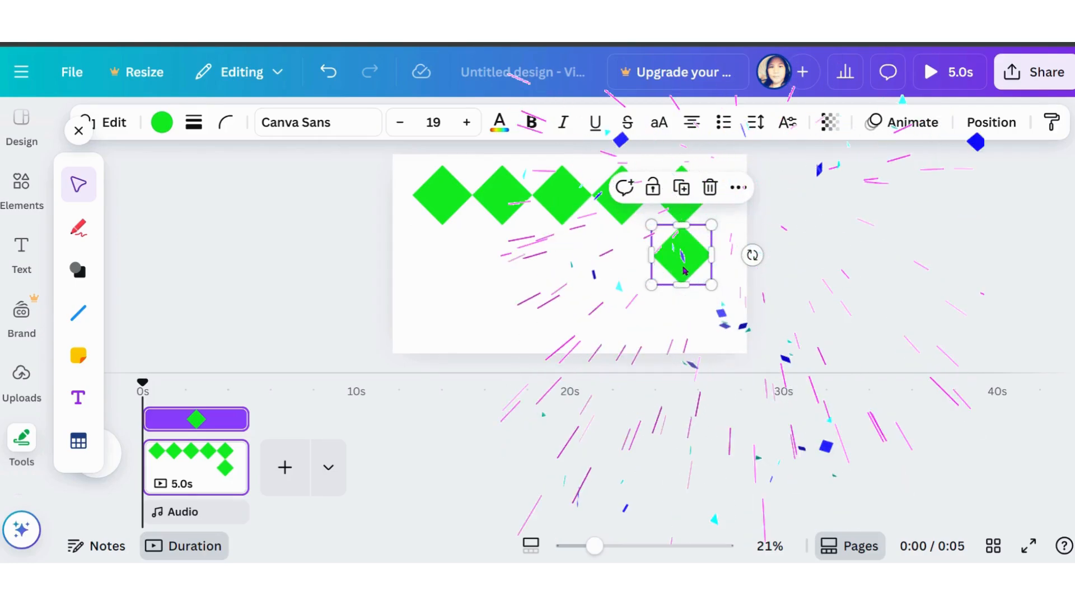
{"action": "left_click", "coordinate": [691, 191]}
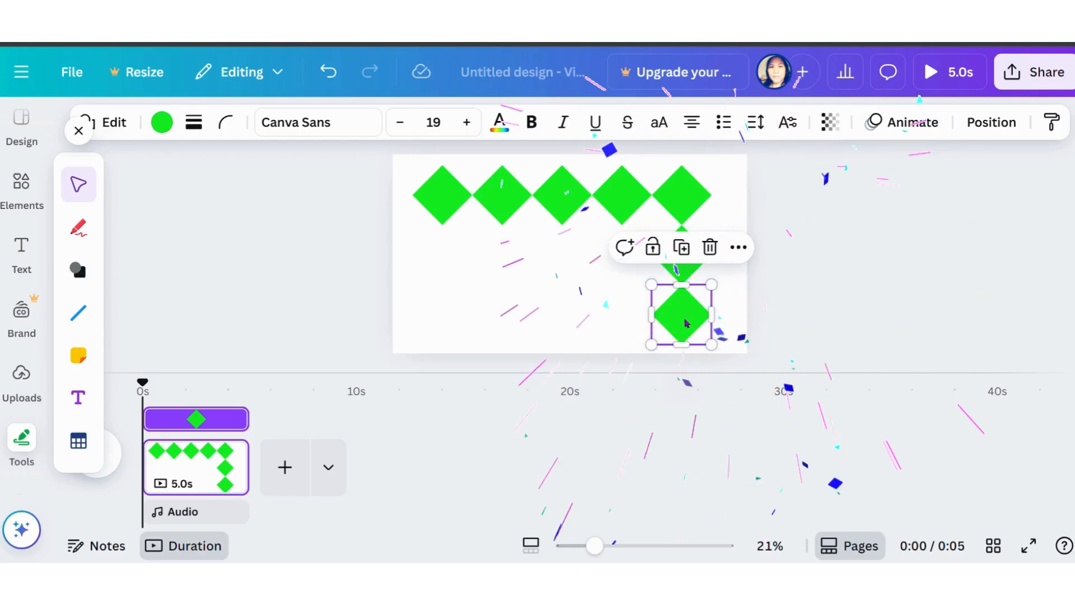
{"action": "left_click_drag", "start_coordinate": [639, 288], "coordinate": [632, 277]}
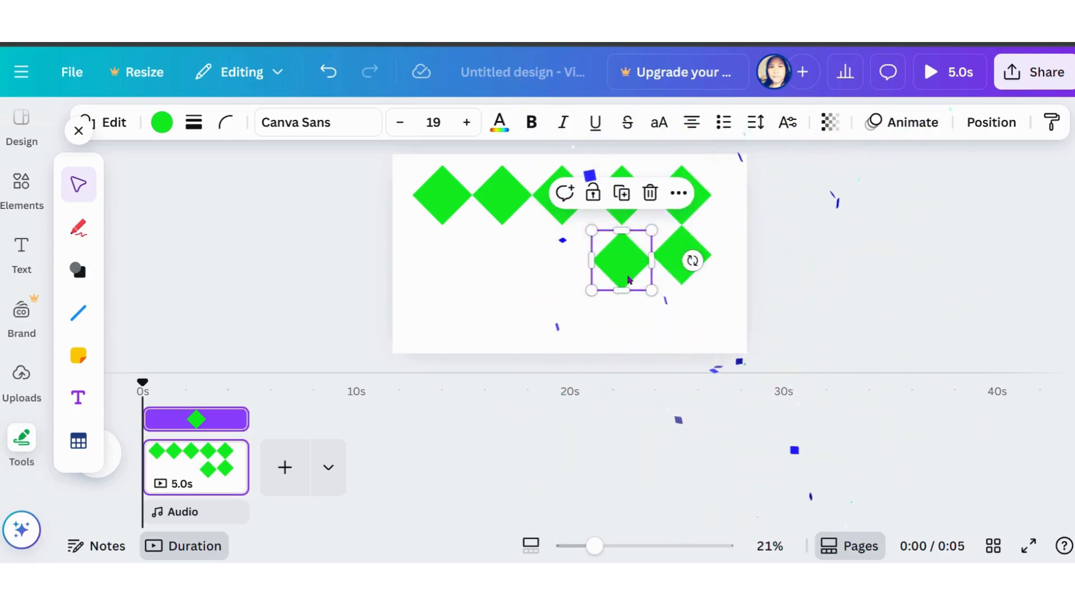
{"action": "left_click_drag", "start_coordinate": [634, 276], "coordinate": [633, 275]}
{"action": "left_click", "coordinate": [622, 186]}
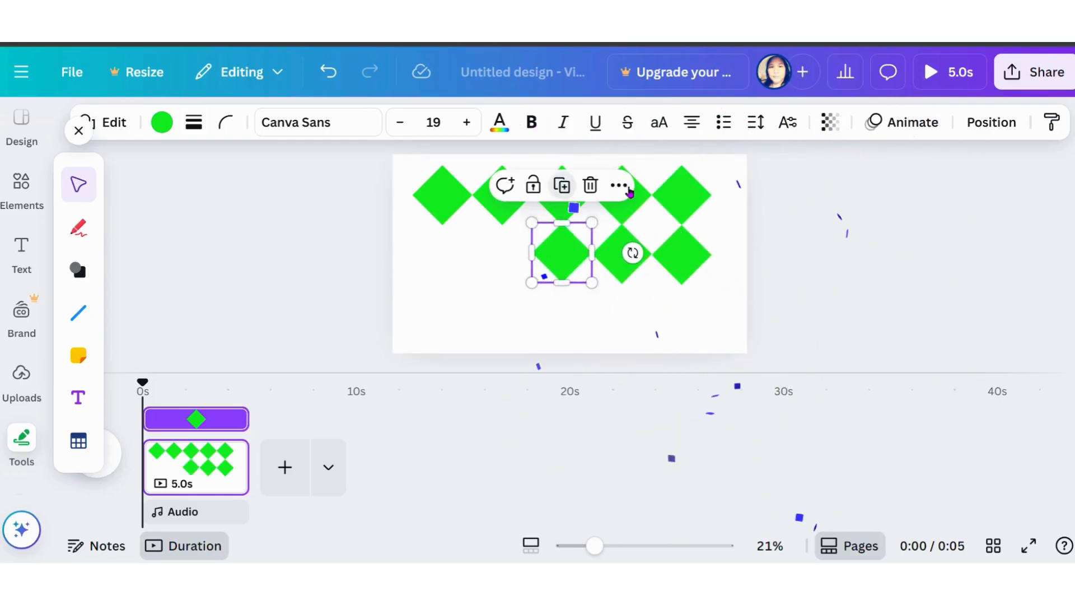
{"action": "left_click", "coordinate": [576, 189]}
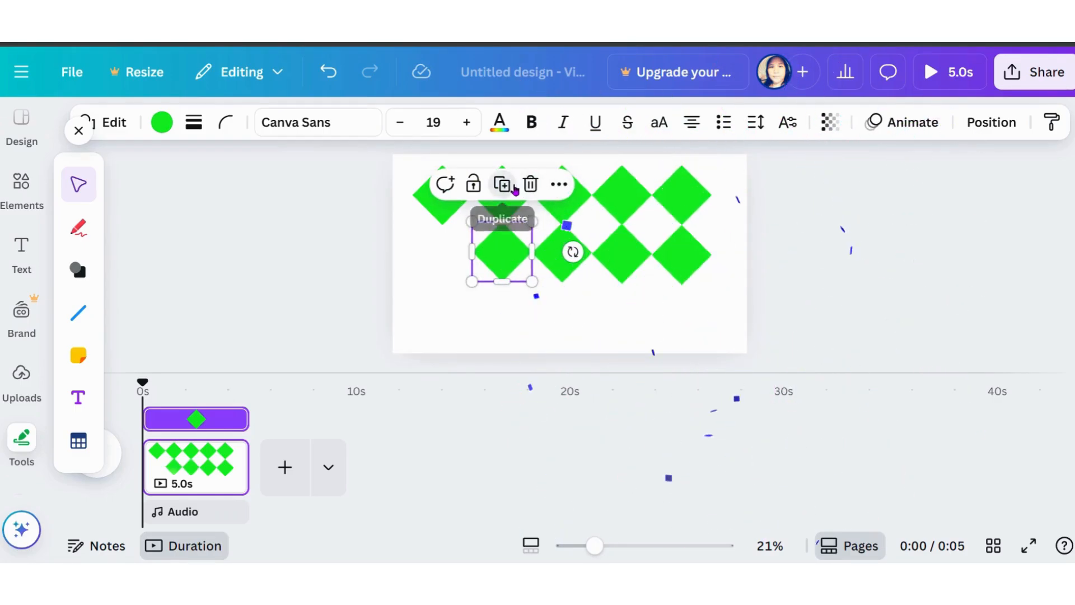
{"action": "left_click", "coordinate": [502, 185]}
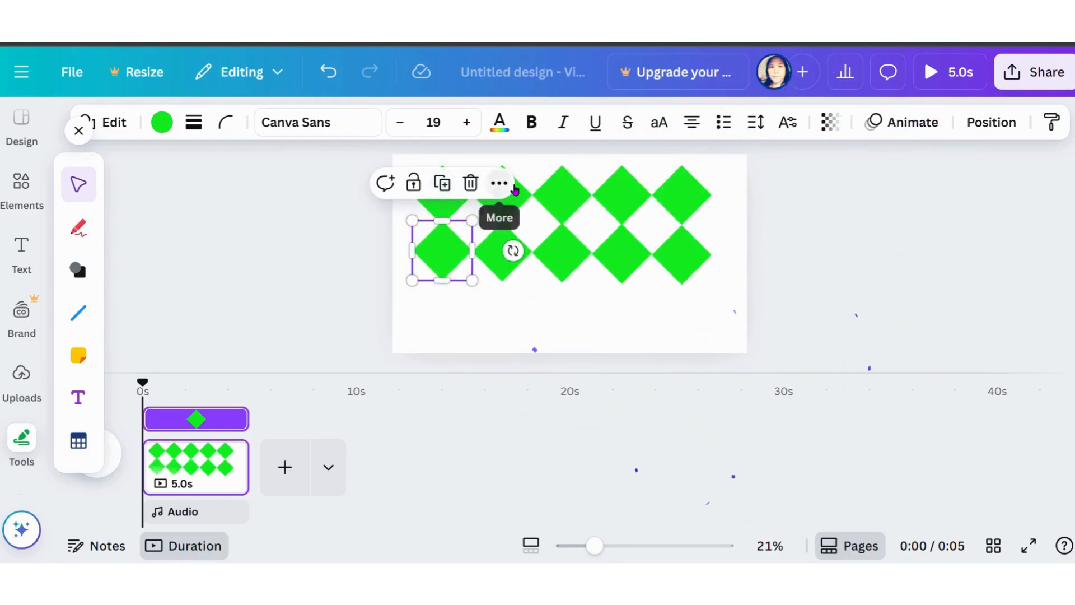
Build a third row of five diamonds below the second with duplicates, working from the left end to the right
{"action": "left_click", "coordinate": [442, 184]}
{"action": "left_click_drag", "start_coordinate": [407, 254], "coordinate": [467, 311]}
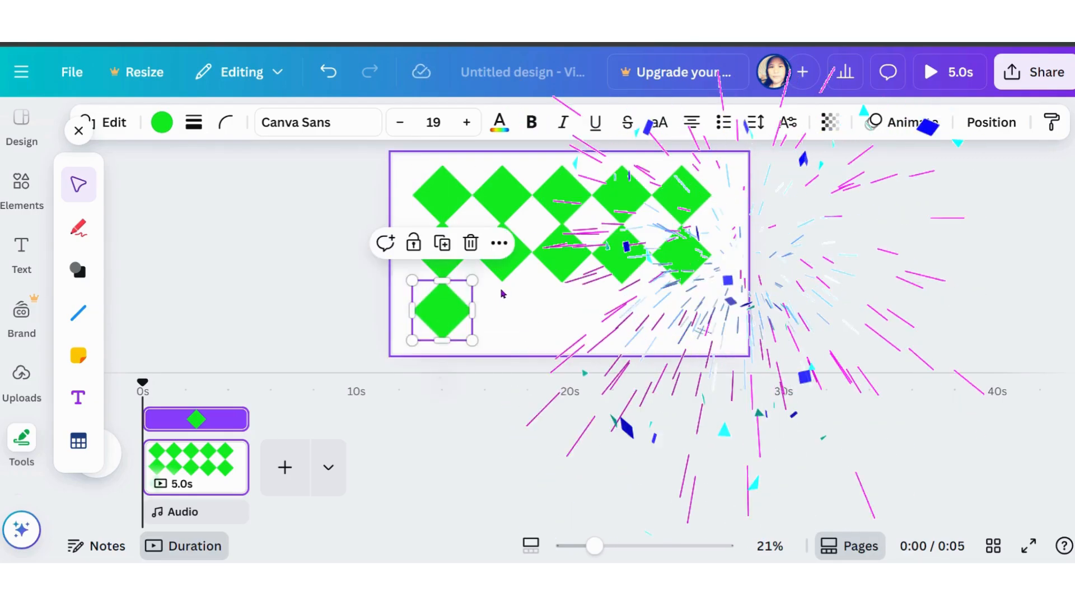
{"action": "left_click", "coordinate": [442, 242]}
{"action": "left_click_drag", "start_coordinate": [459, 350], "coordinate": [512, 298]}
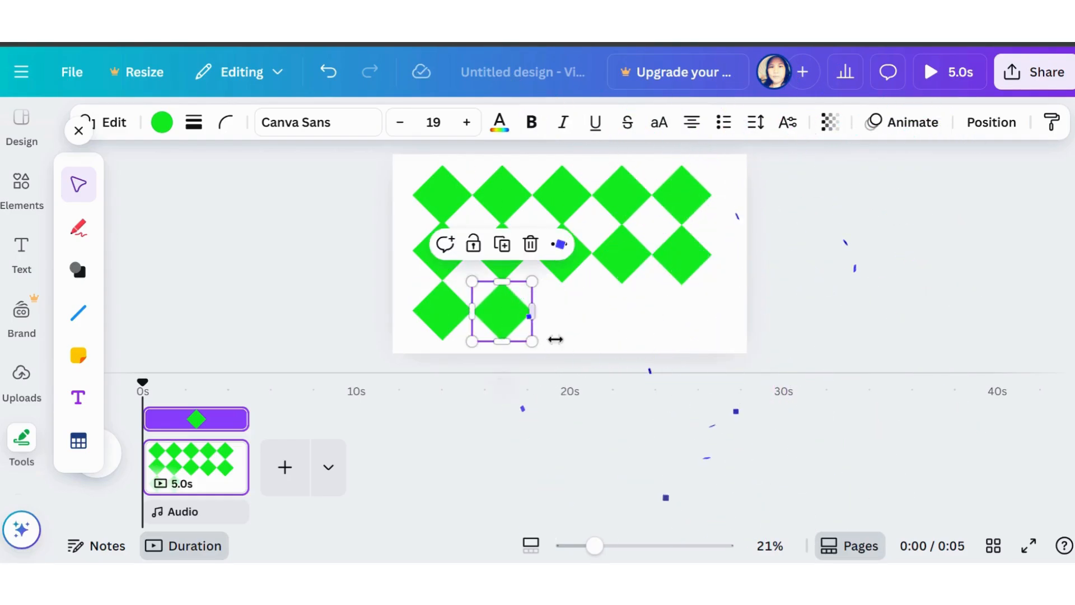
{"action": "left_click", "coordinate": [513, 246]}
{"action": "left_click", "coordinate": [563, 247]}
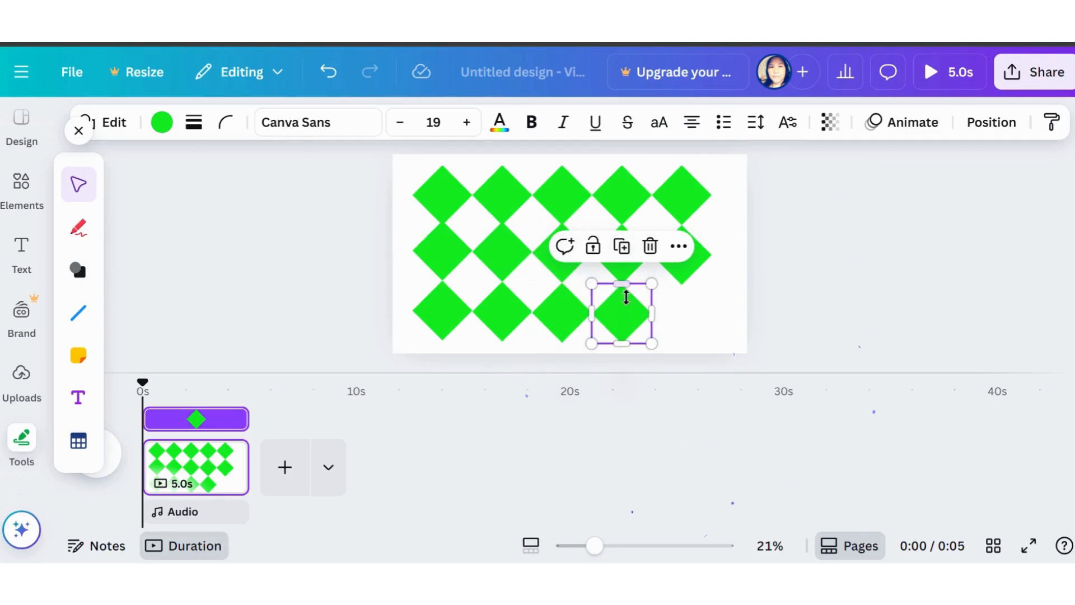
{"action": "left_click", "coordinate": [622, 247]}
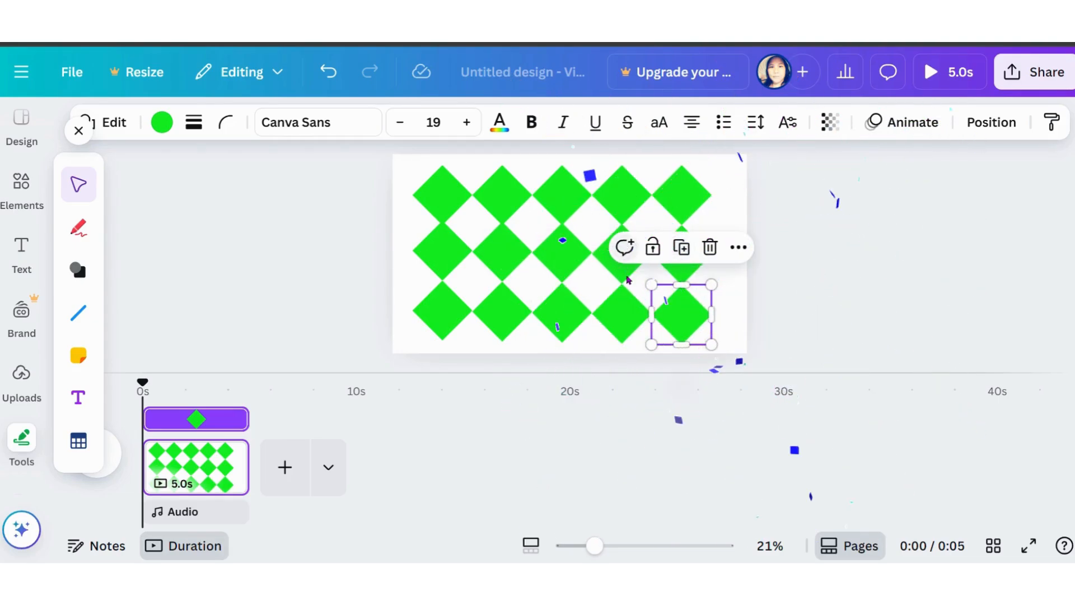
Group all fifteen diamonds, then shrink the group and centre it on the page
{"action": "left_click", "coordinate": [735, 344]}
{"action": "left_click_drag", "start_coordinate": [405, 158], "coordinate": [737, 349]}
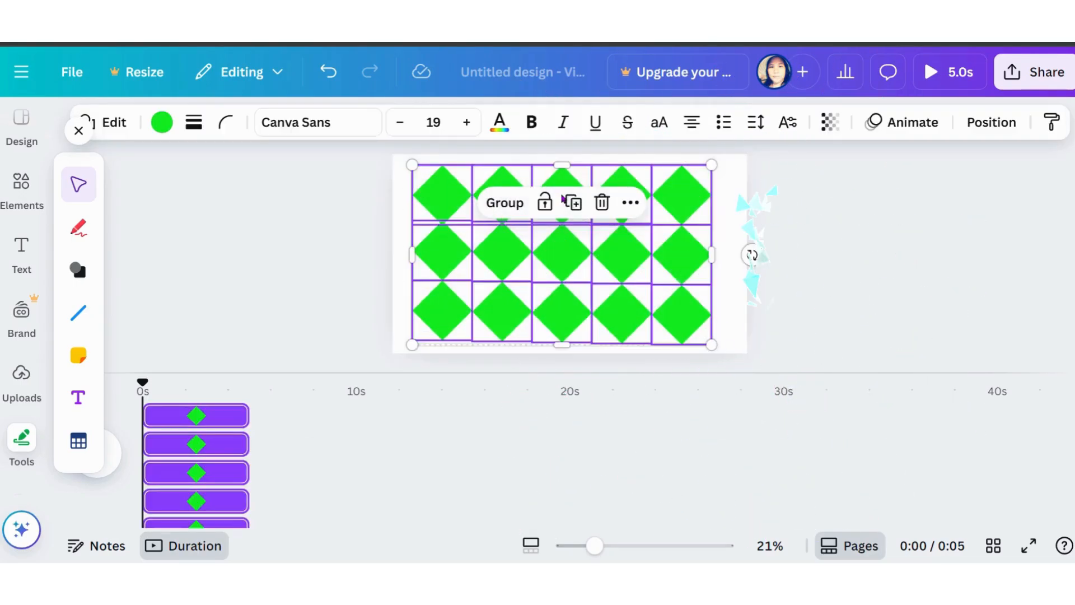
{"action": "left_click", "coordinate": [503, 202]}
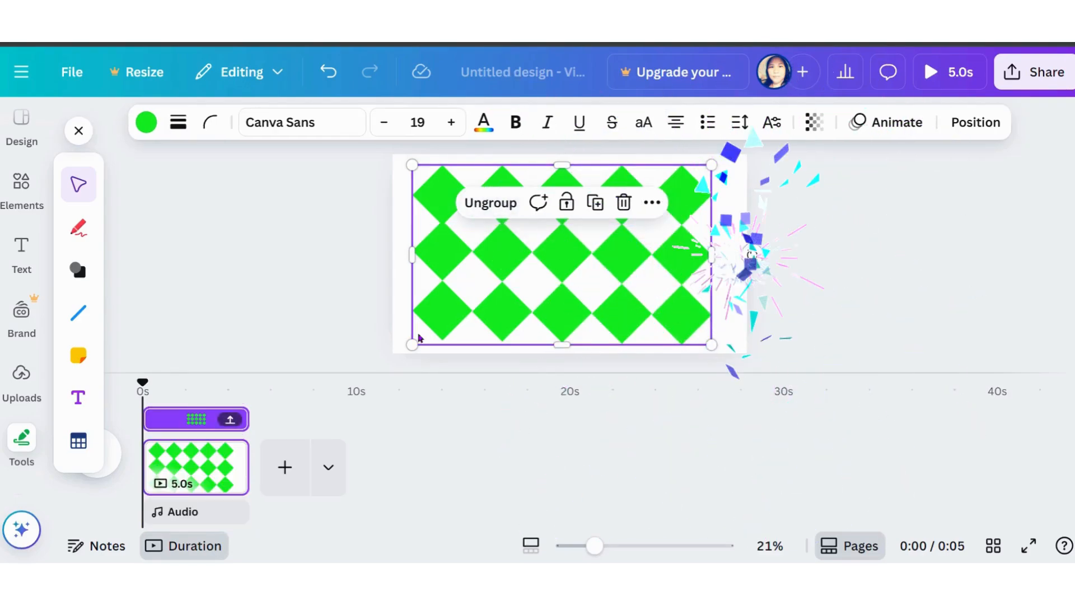
{"action": "left_click_drag", "start_coordinate": [413, 344], "coordinate": [536, 306]}
{"action": "left_click_drag", "start_coordinate": [637, 246], "coordinate": [600, 272]}
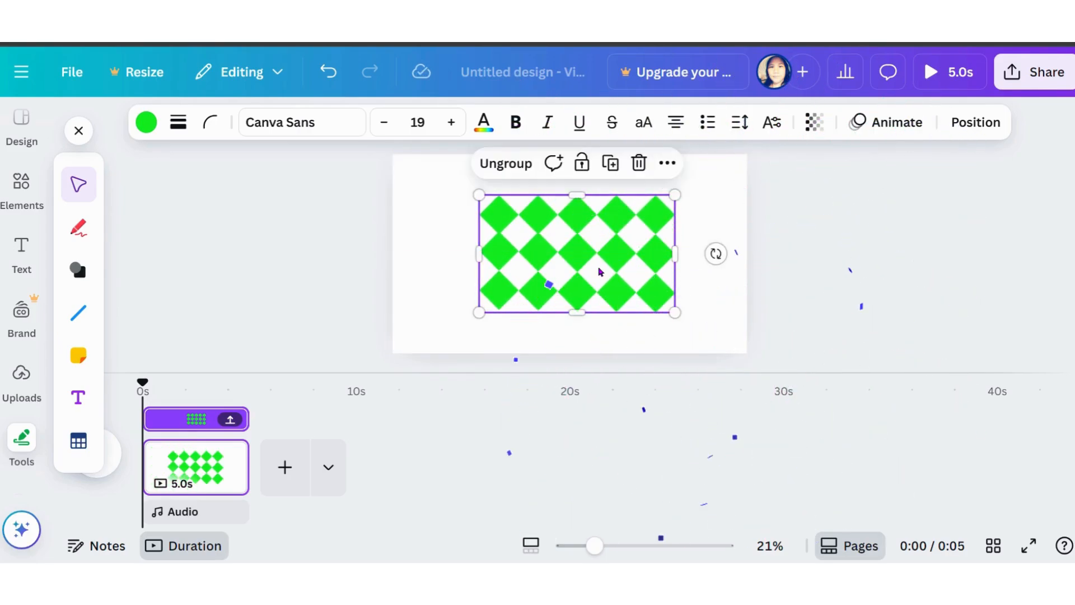
Add a rounded square shape to the page and fill it with the mustard yellow from the Brand Kit palette
{"action": "left_click", "coordinate": [422, 304]}
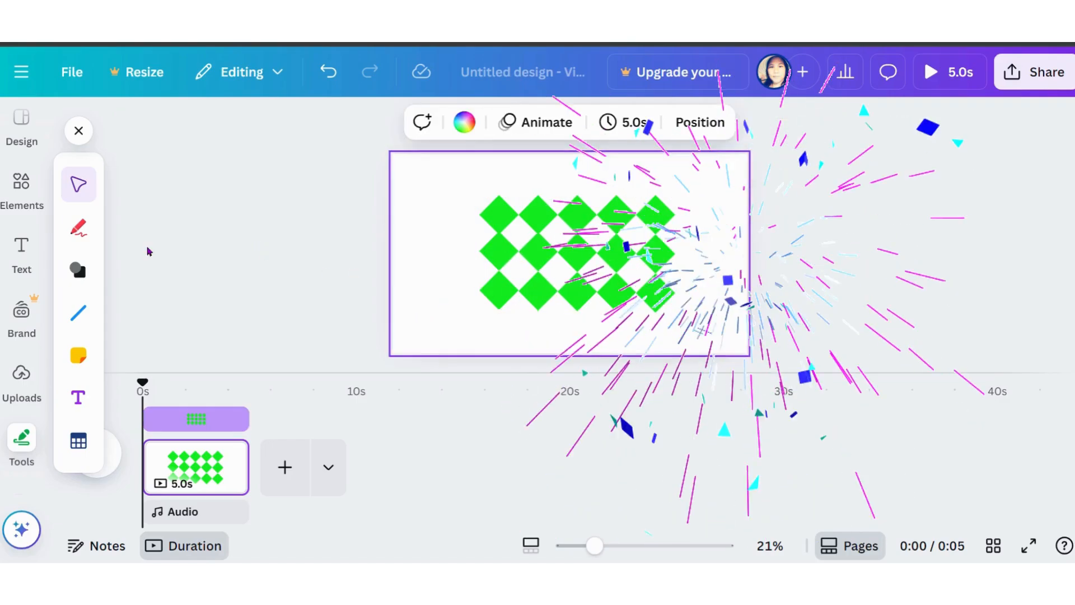
{"action": "left_click", "coordinate": [89, 269]}
{"action": "left_click", "coordinate": [128, 229]}
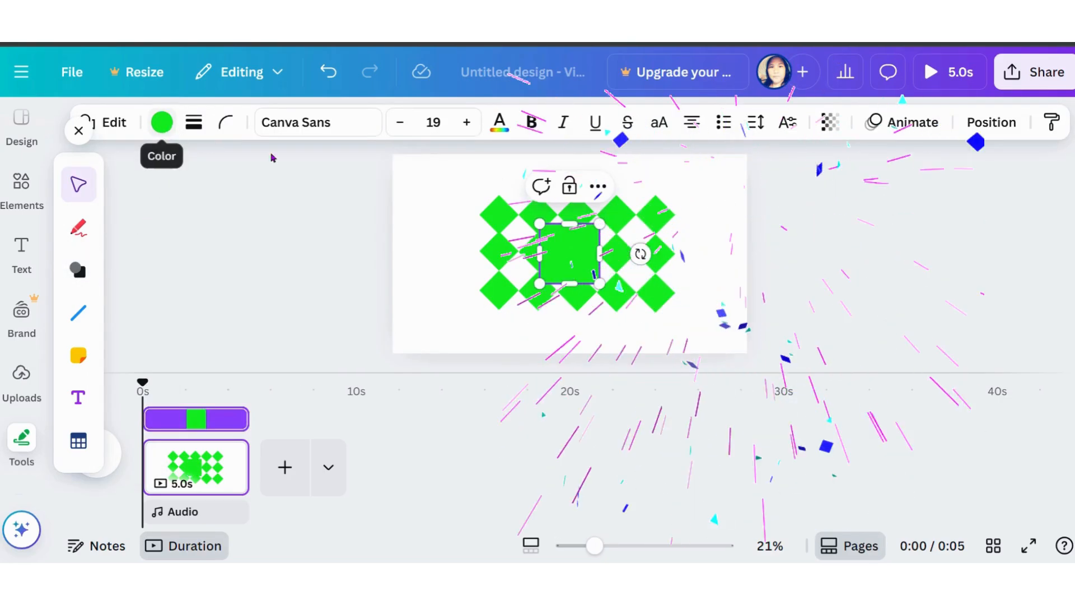
{"action": "left_click", "coordinate": [506, 131]}
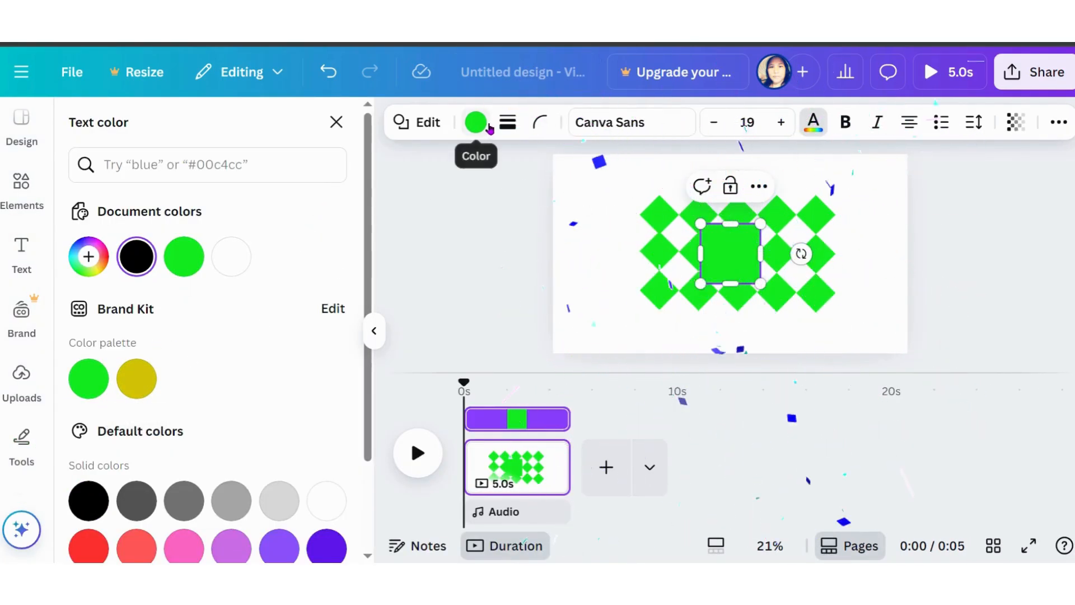
{"action": "left_click", "coordinate": [478, 121]}
{"action": "left_click", "coordinate": [137, 379]}
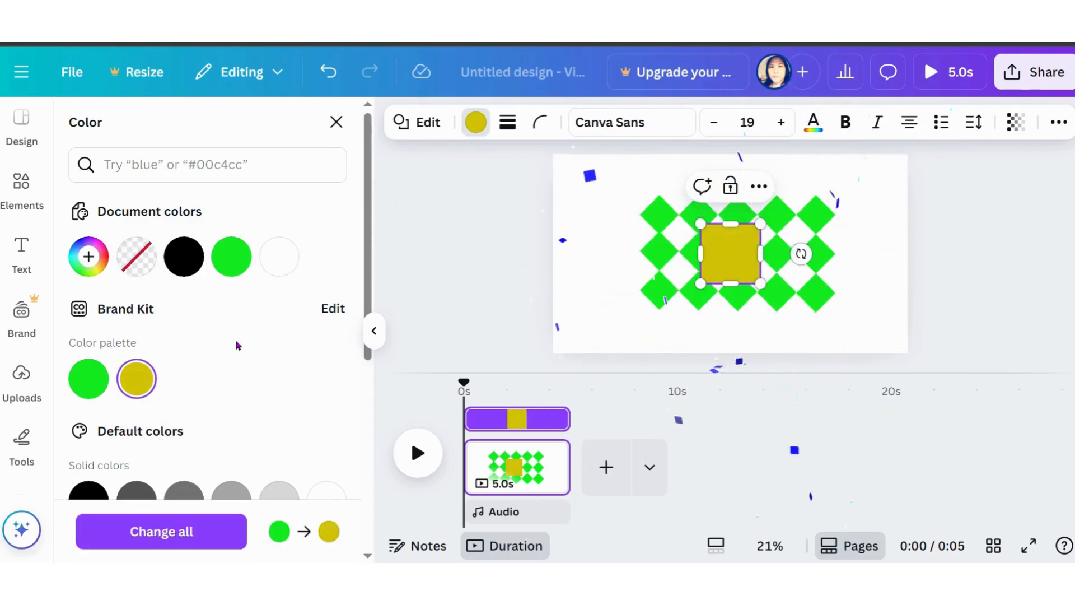
Stretch the yellow shape to about 1060 × 636 px so that it covers the whole diamond group
{"action": "left_click_drag", "start_coordinate": [713, 230], "coordinate": [654, 205]}
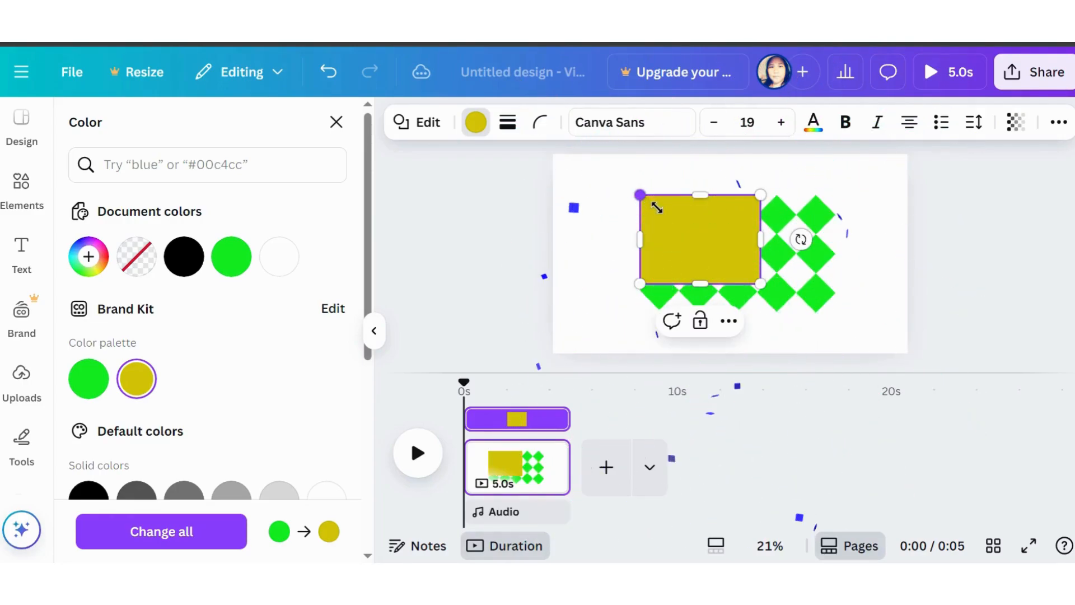
{"action": "left_click_drag", "start_coordinate": [774, 203], "coordinate": [845, 205]}
{"action": "left_click_drag", "start_coordinate": [738, 284], "coordinate": [751, 321]}
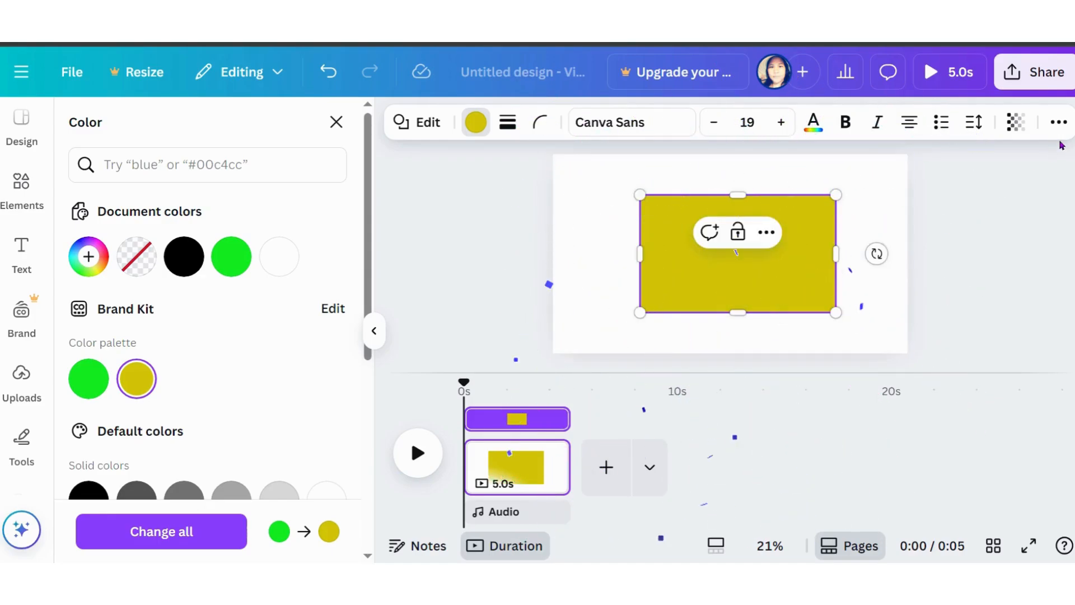
Move the yellow rectangle's layer below the diamond group so it forms the pattern's background, and deselect it
{"action": "left_click", "coordinate": [1059, 123]}
{"action": "left_click", "coordinate": [993, 162]}
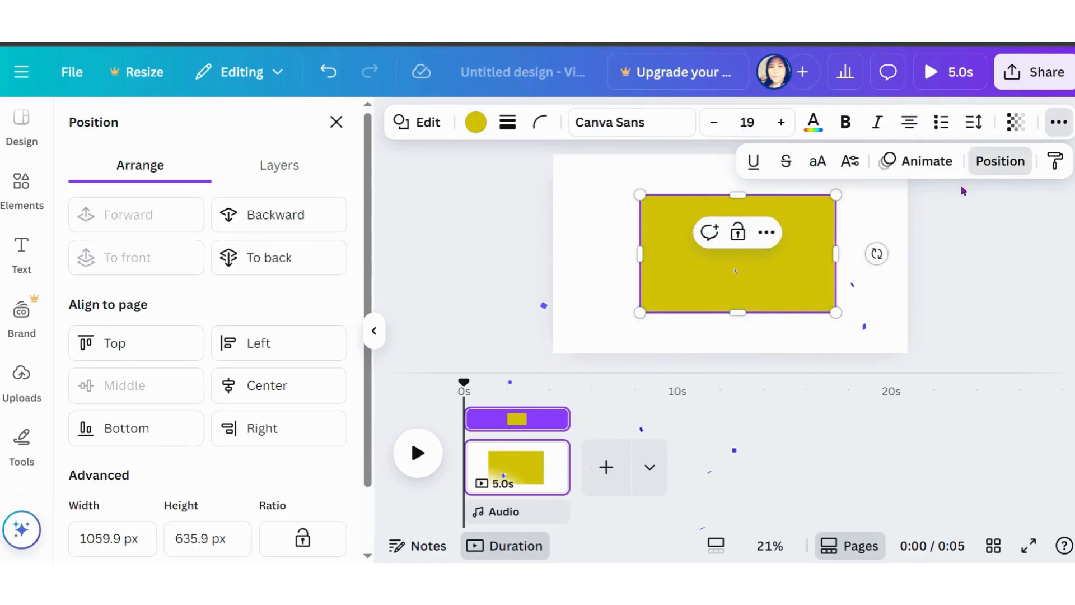
{"action": "left_click", "coordinate": [285, 166]}
{"action": "left_click_drag", "start_coordinate": [222, 293], "coordinate": [231, 361]}
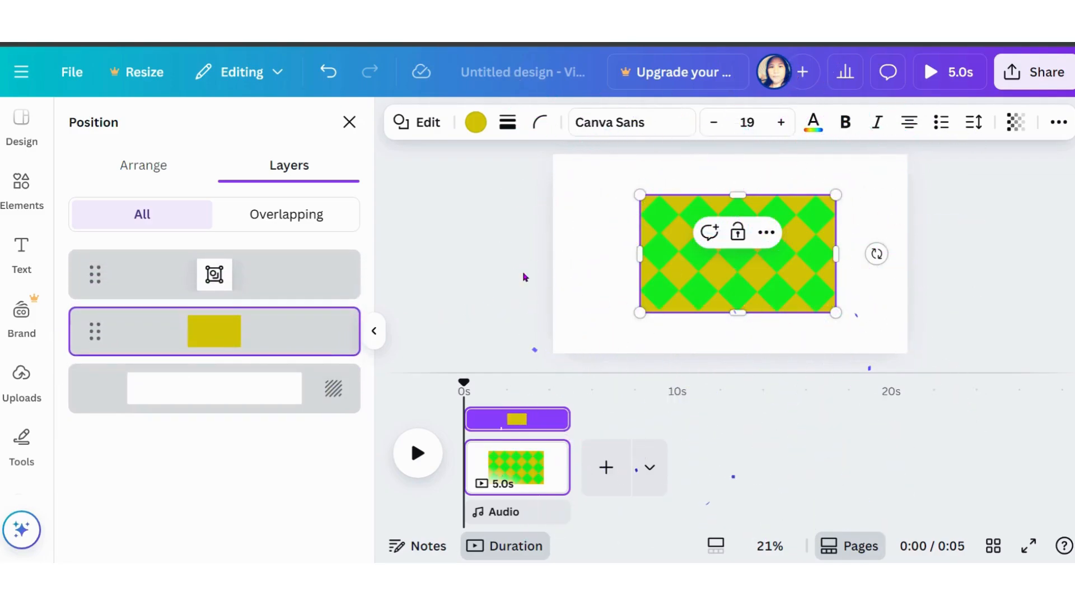
{"action": "left_click", "coordinate": [592, 242]}
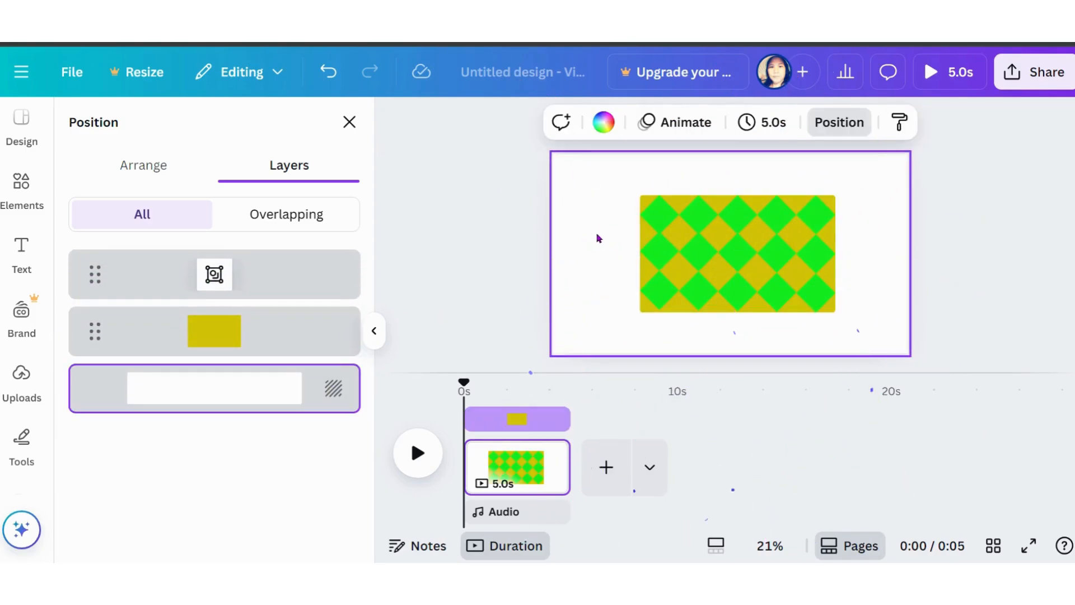
Add a rounded square shape to the page and fill it with the black-to-gold gradient from the default colors
{"action": "left_click", "coordinate": [28, 438]}
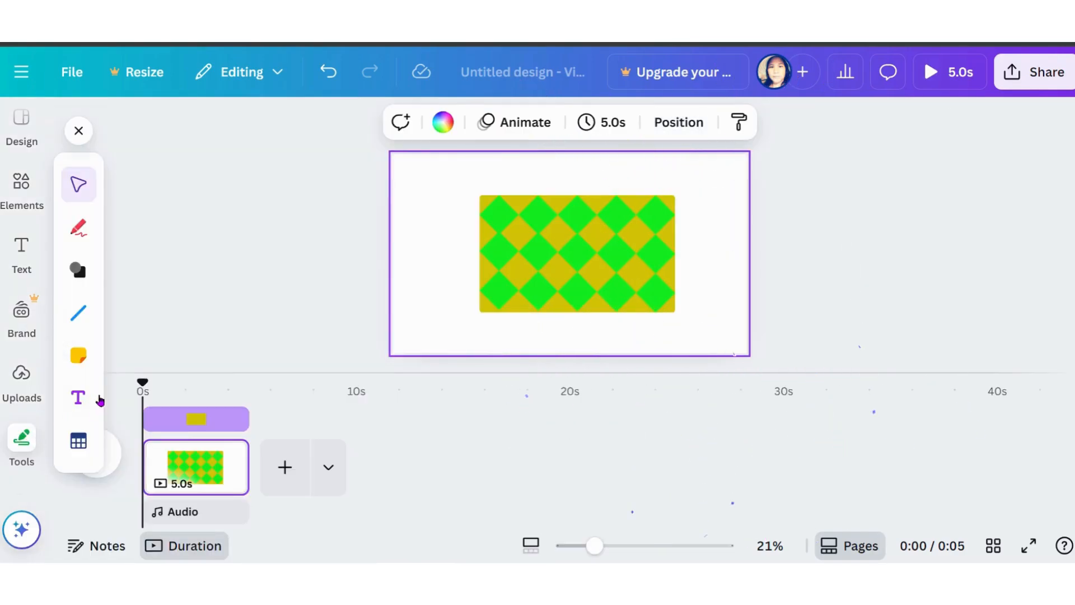
{"action": "left_click", "coordinate": [78, 270]}
{"action": "left_click", "coordinate": [140, 240]}
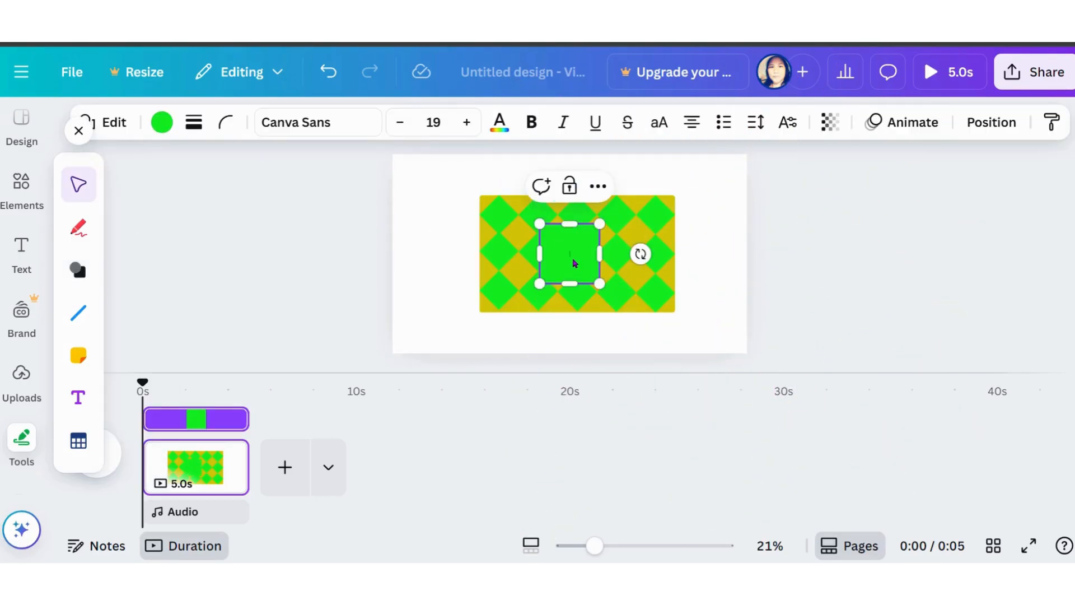
{"action": "left_click", "coordinate": [511, 131]}
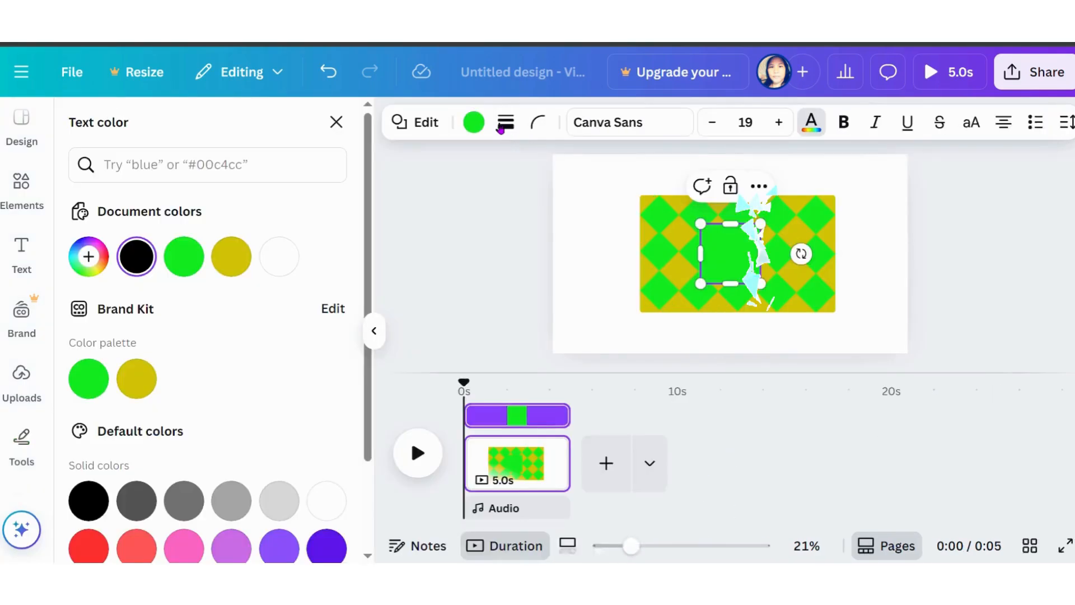
{"action": "scroll", "coordinate": [202, 349], "scroll_direction": "down", "scroll_amount": 2}
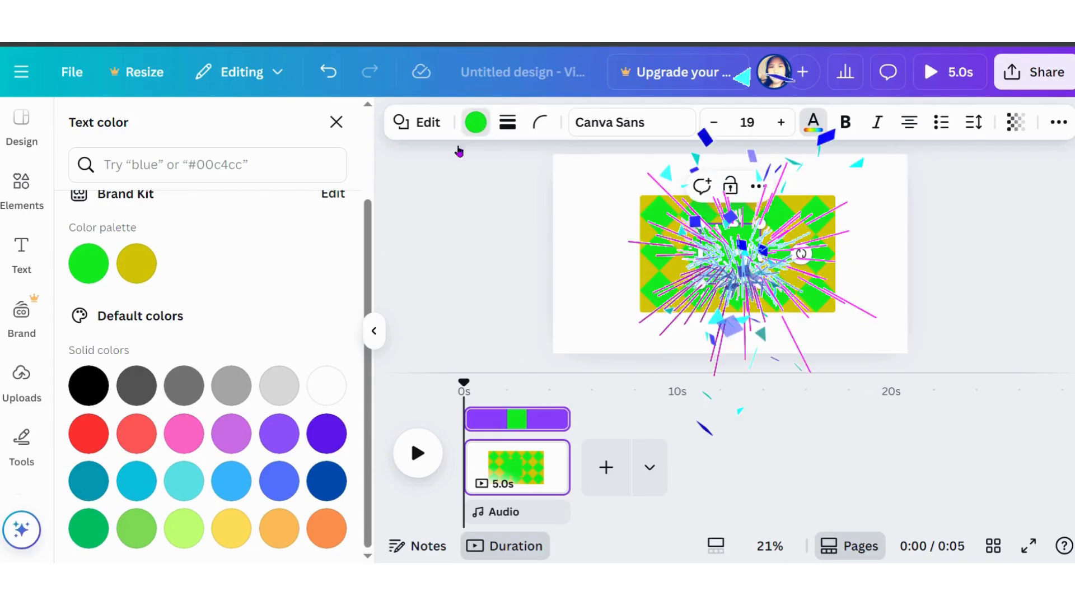
{"action": "left_click", "coordinate": [475, 123]}
{"action": "scroll", "coordinate": [250, 384], "scroll_direction": "down", "scroll_amount": 5}
{"action": "left_click", "coordinate": [136, 434]}
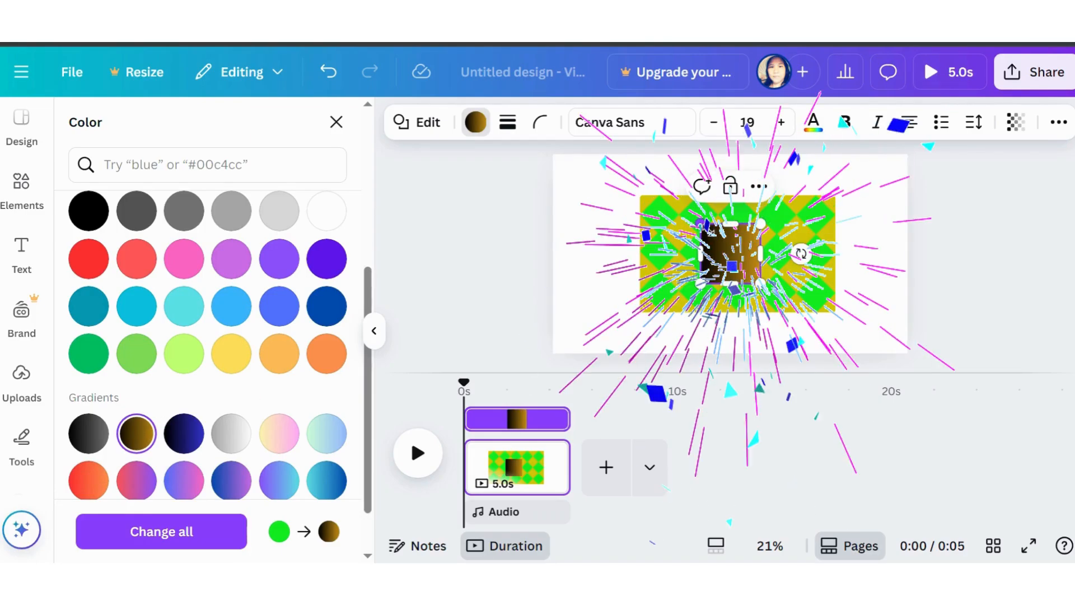
Stretch the gradient shape over the whole diamond pattern and move its layer directly below the yellow rectangle
{"action": "left_click_drag", "start_coordinate": [700, 224], "coordinate": [627, 193]}
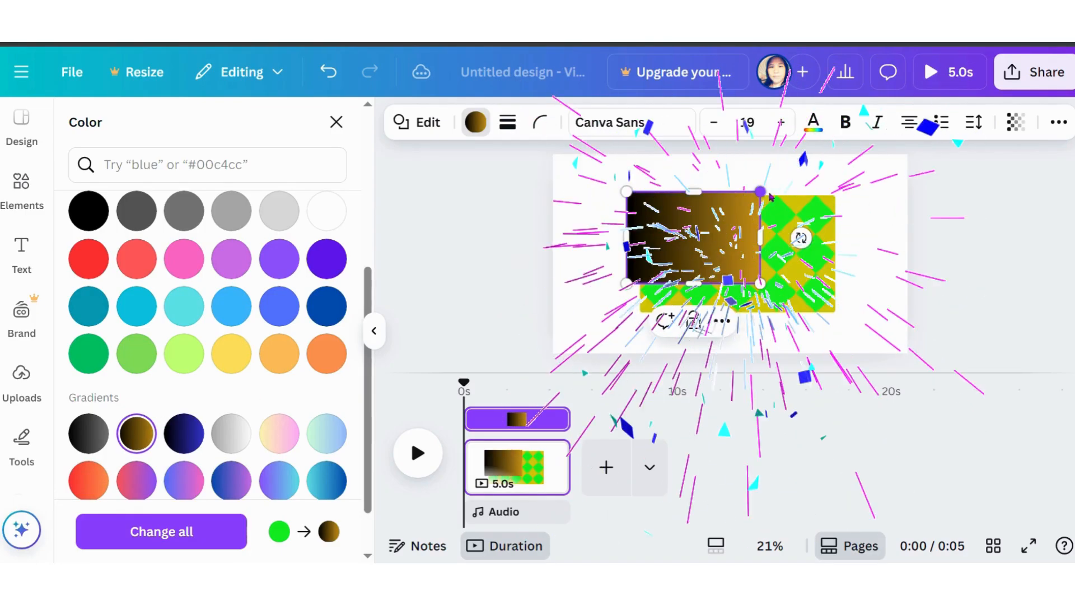
{"action": "left_click_drag", "start_coordinate": [760, 284], "coordinate": [870, 324]}
{"action": "left_click", "coordinate": [1064, 123]}
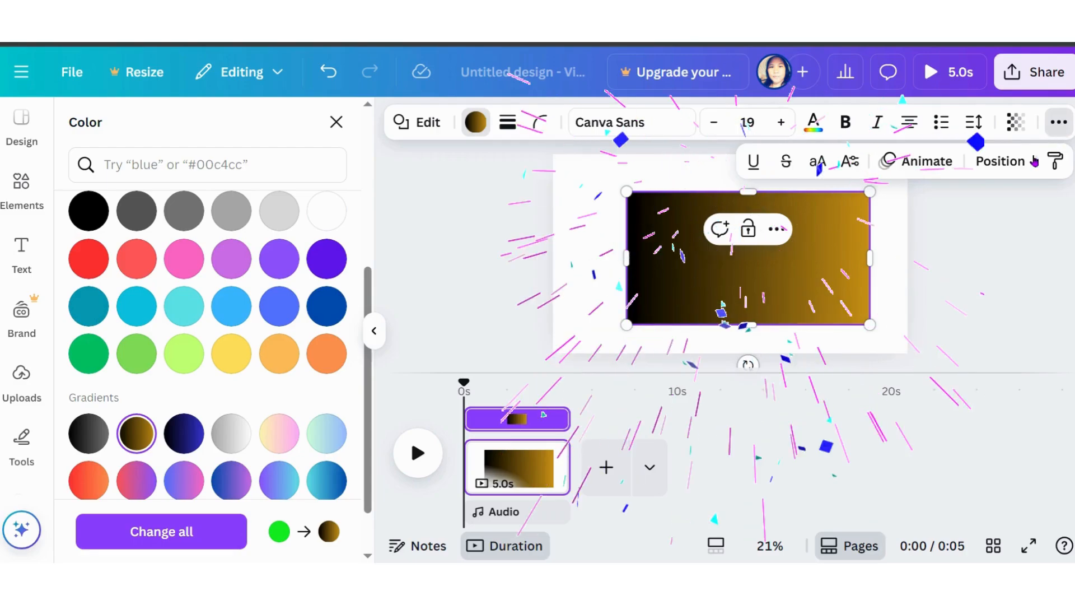
{"action": "left_click", "coordinate": [1015, 161]}
{"action": "left_click_drag", "start_coordinate": [205, 282], "coordinate": [223, 426]}
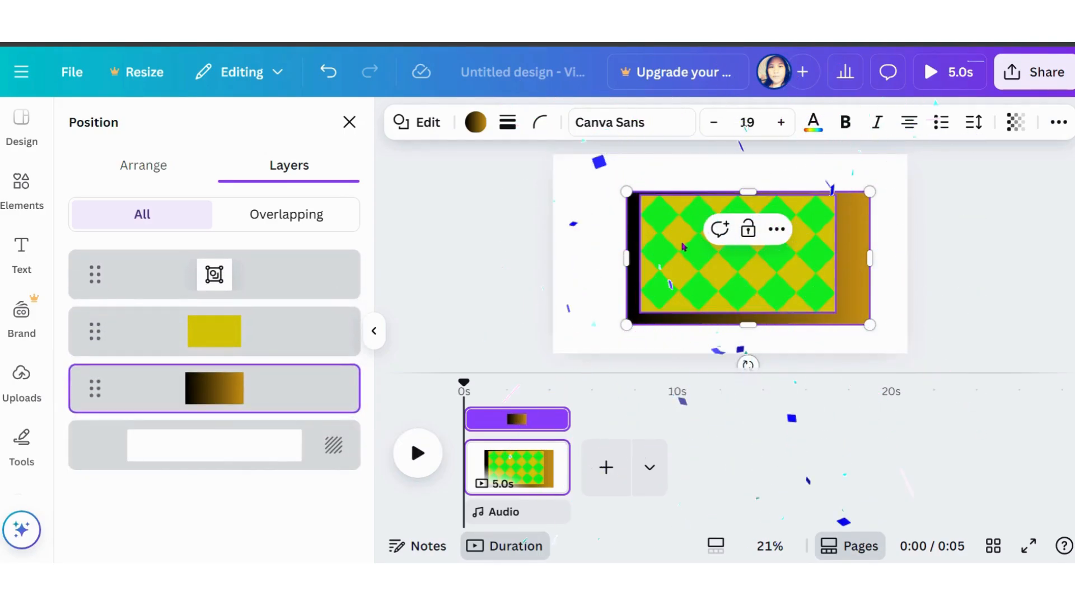
Centre the gradient rectangle behind the pattern and adjust its four edges to form an even border, then deselect it
{"action": "left_click_drag", "start_coordinate": [859, 295], "coordinate": [853, 296]}
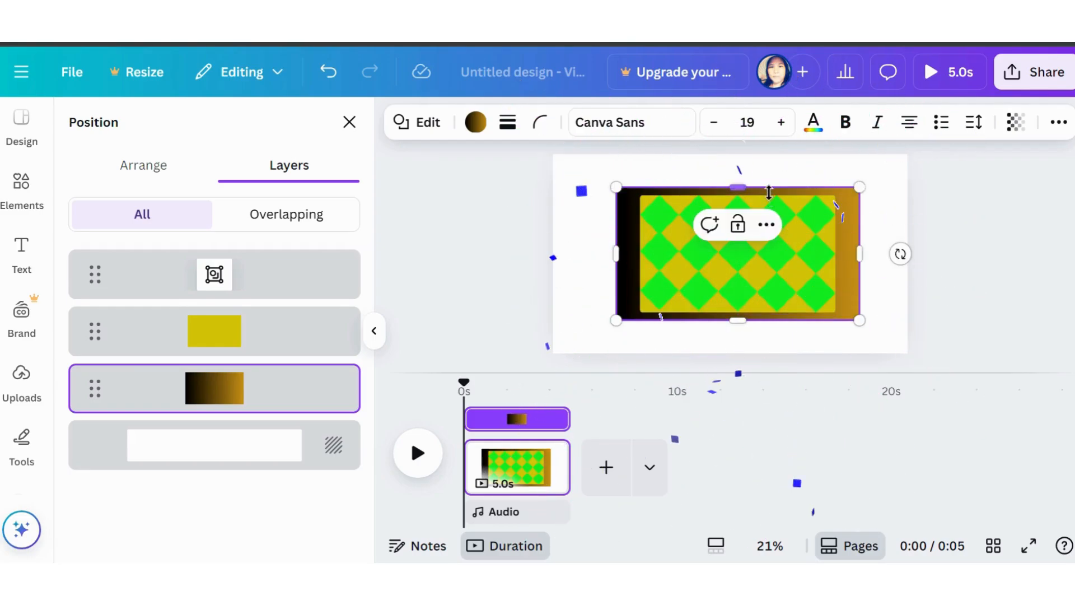
{"action": "left_click_drag", "start_coordinate": [751, 199], "coordinate": [739, 183]}
{"action": "left_click_drag", "start_coordinate": [751, 334], "coordinate": [749, 339]}
{"action": "left_click_drag", "start_coordinate": [626, 255], "coordinate": [631, 258]}
{"action": "left_click_drag", "start_coordinate": [866, 261], "coordinate": [859, 263]}
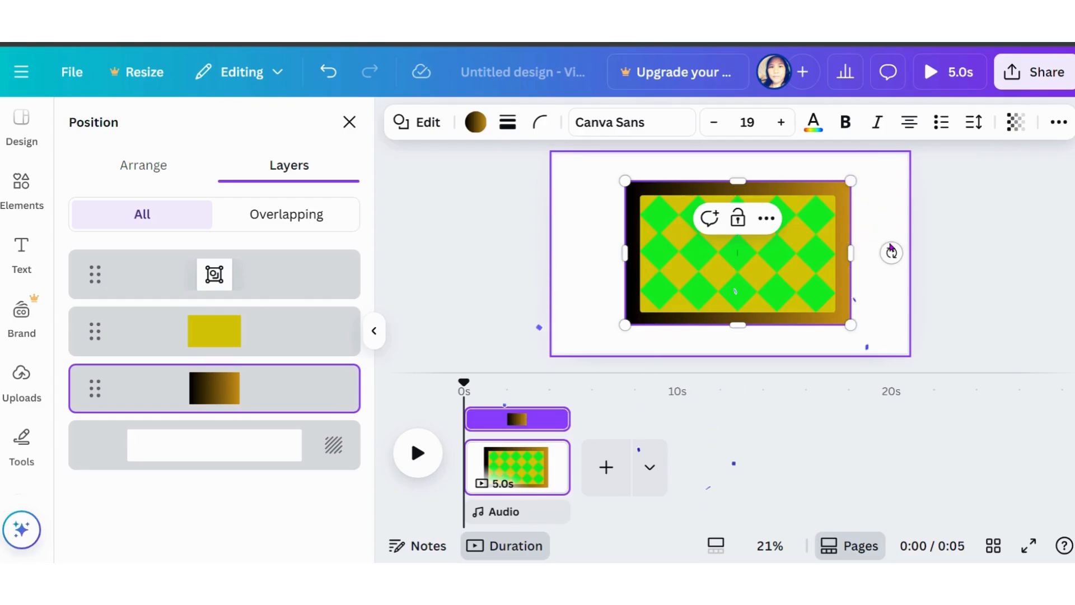
{"action": "left_click", "coordinate": [885, 219]}
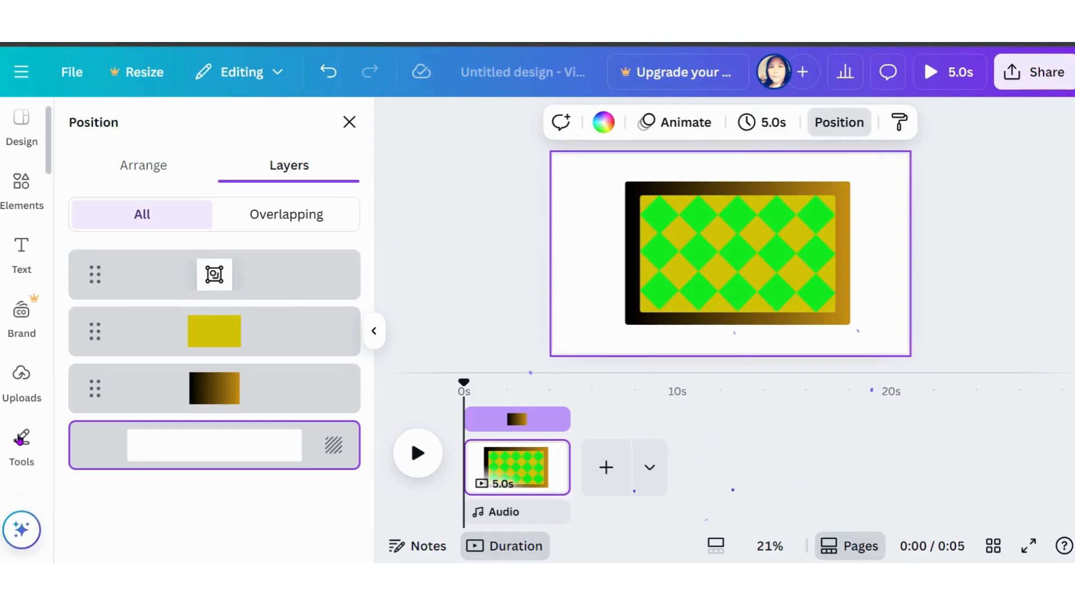
Add another rounded square to the page and fill it with the same black-to-gold gradient as the frame
{"action": "left_click", "coordinate": [39, 432]}
{"action": "left_click", "coordinate": [78, 273]}
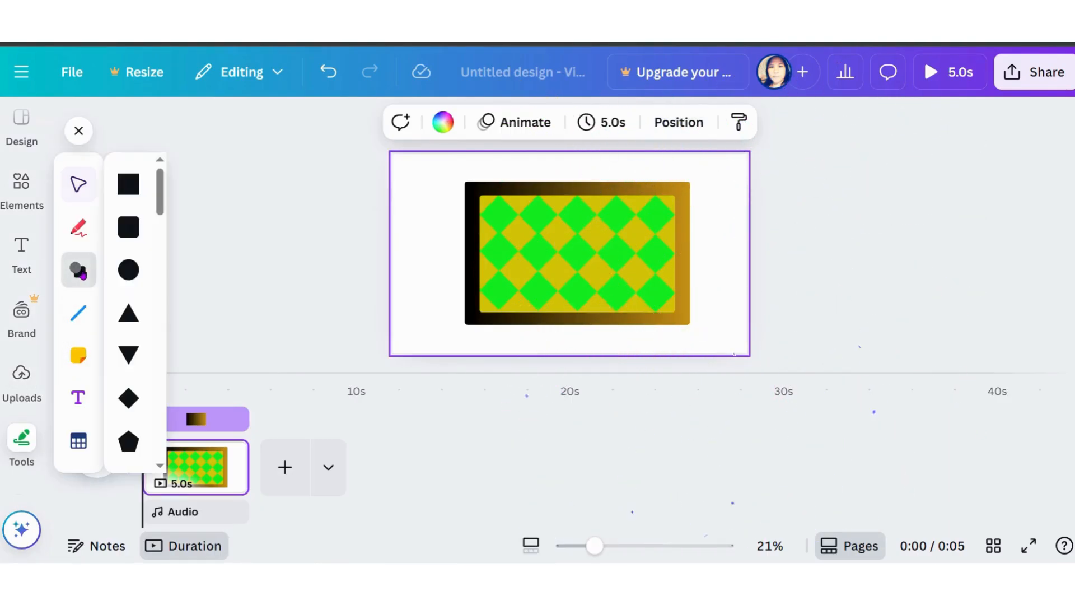
{"action": "left_click", "coordinate": [133, 230]}
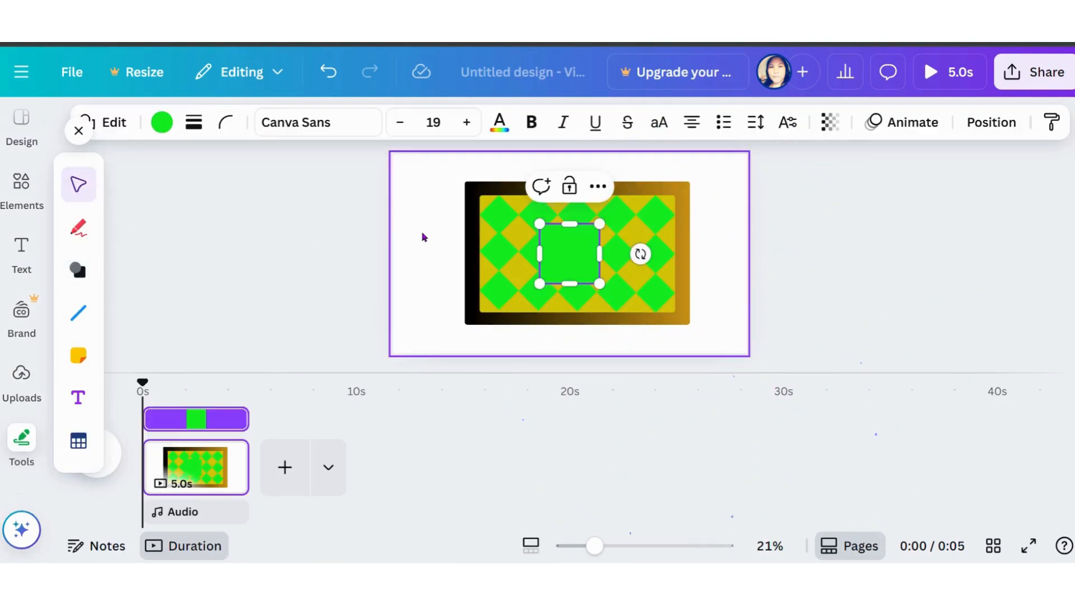
{"action": "left_click", "coordinate": [499, 122]}
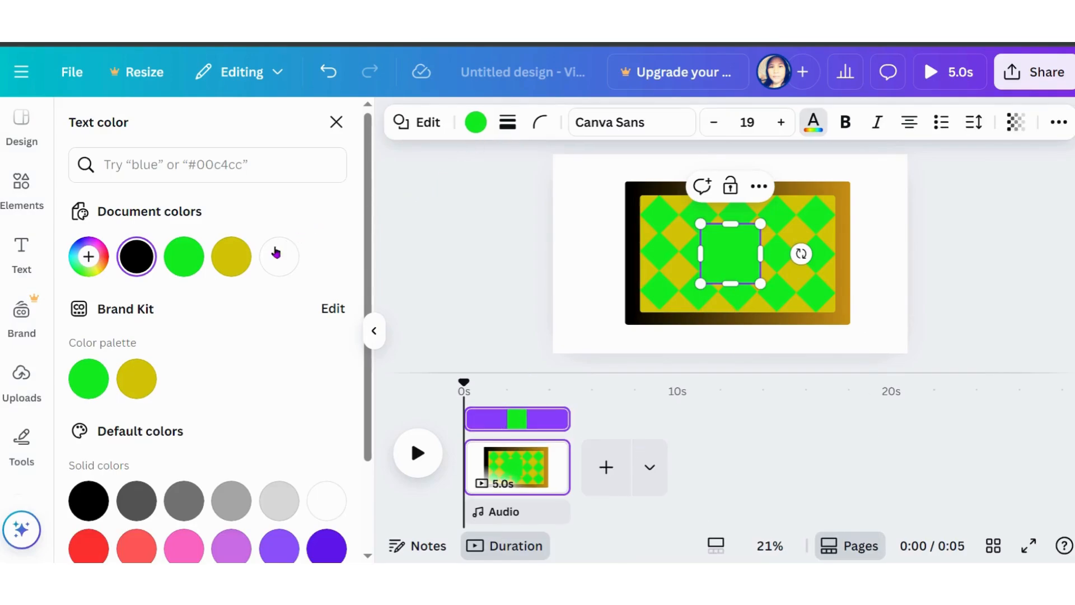
{"action": "left_click", "coordinate": [476, 122]}
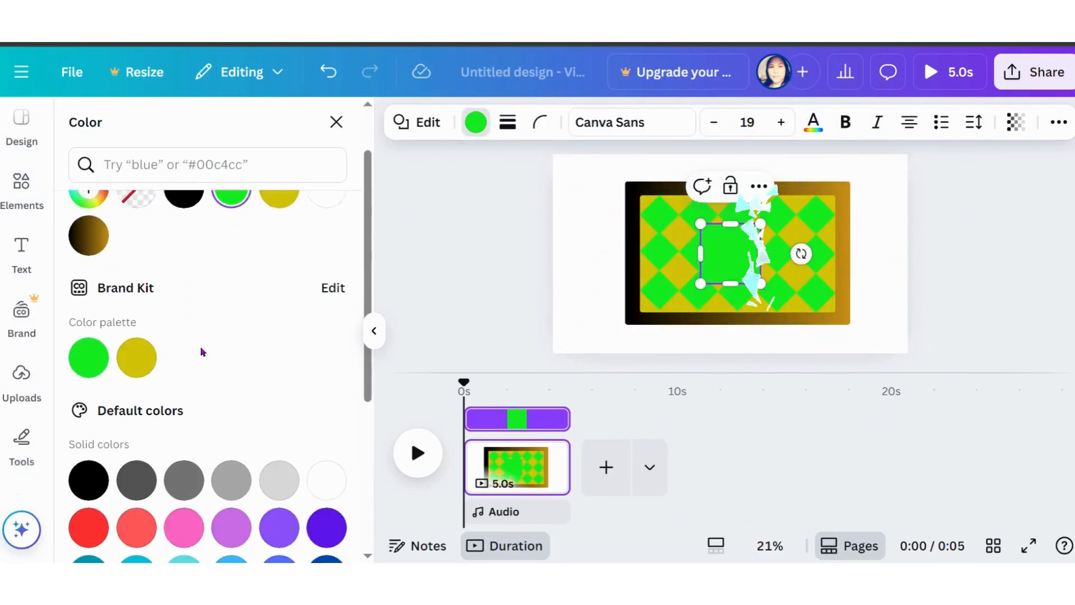
{"action": "scroll", "coordinate": [213, 336], "scroll_direction": "down", "scroll_amount": 5}
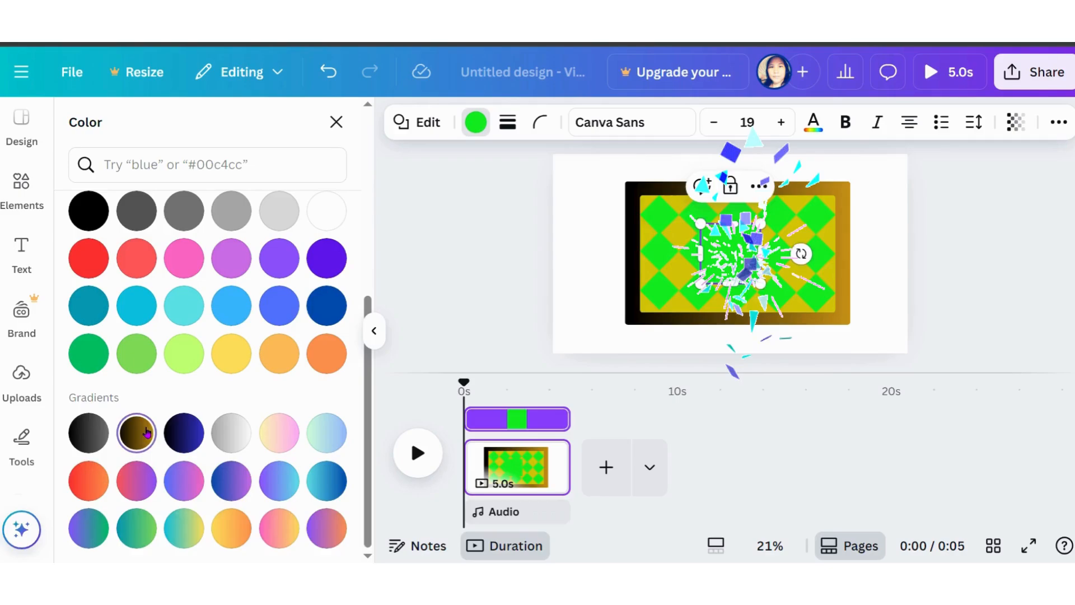
{"action": "left_click", "coordinate": [146, 432]}
Rotate the new gradient square half a turn to reverse its gradient, and stretch it beyond the first frame on all sides
{"action": "left_click_drag", "start_coordinate": [804, 256], "coordinate": [707, 253]}
{"action": "left_click_drag", "start_coordinate": [769, 238], "coordinate": [865, 175]}
{"action": "left_click_drag", "start_coordinate": [716, 296], "coordinate": [620, 341]}
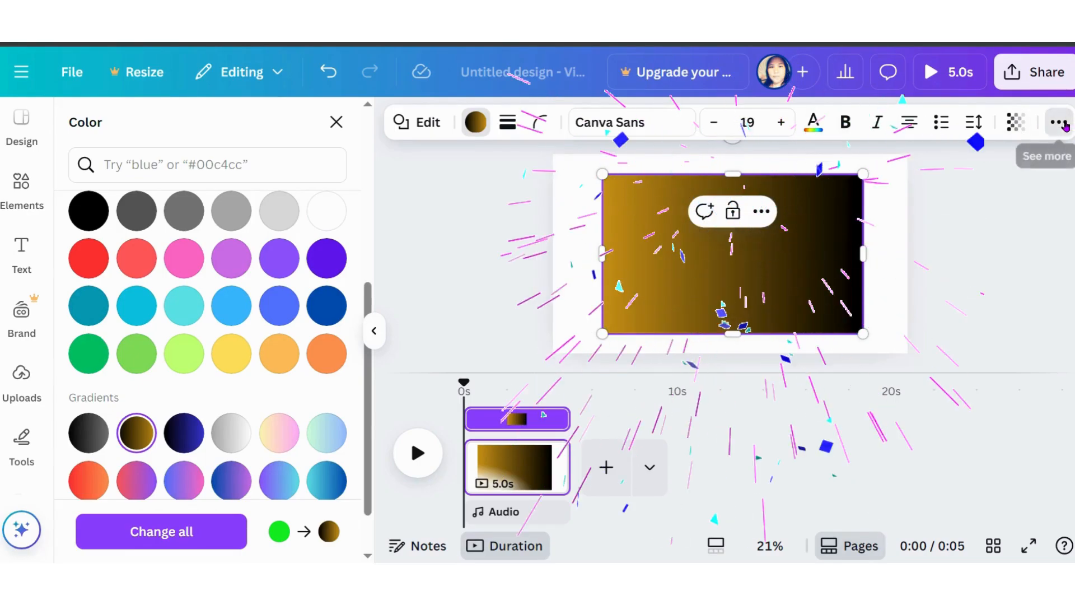
Move the reversed gradient rectangle's layer below the first gradient frame, just above the page background
{"action": "left_click", "coordinate": [1064, 125]}
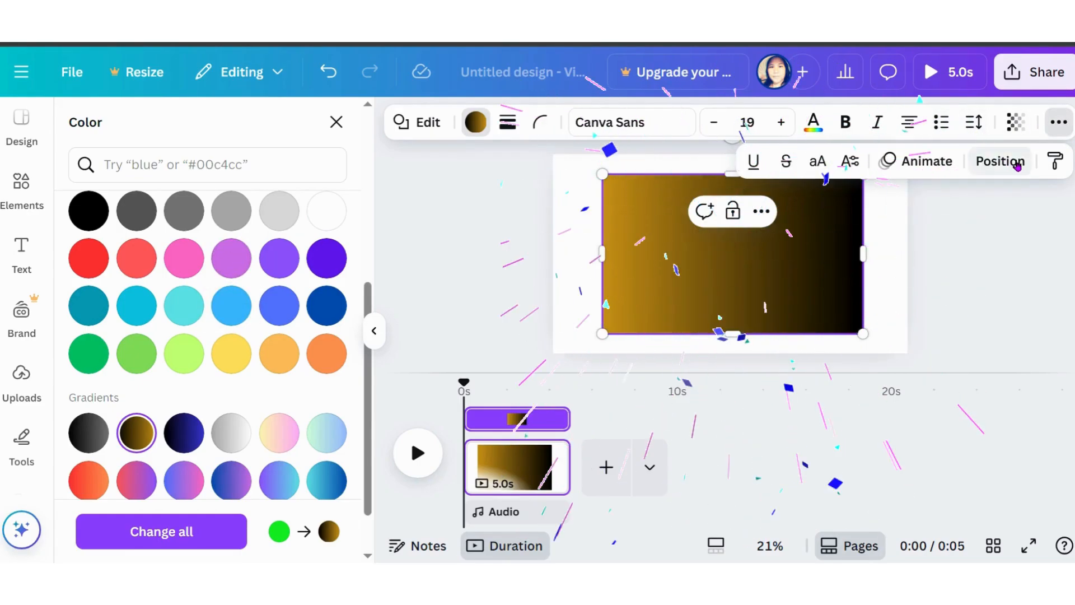
{"action": "left_click", "coordinate": [1017, 164]}
{"action": "left_click_drag", "start_coordinate": [223, 280], "coordinate": [227, 493]}
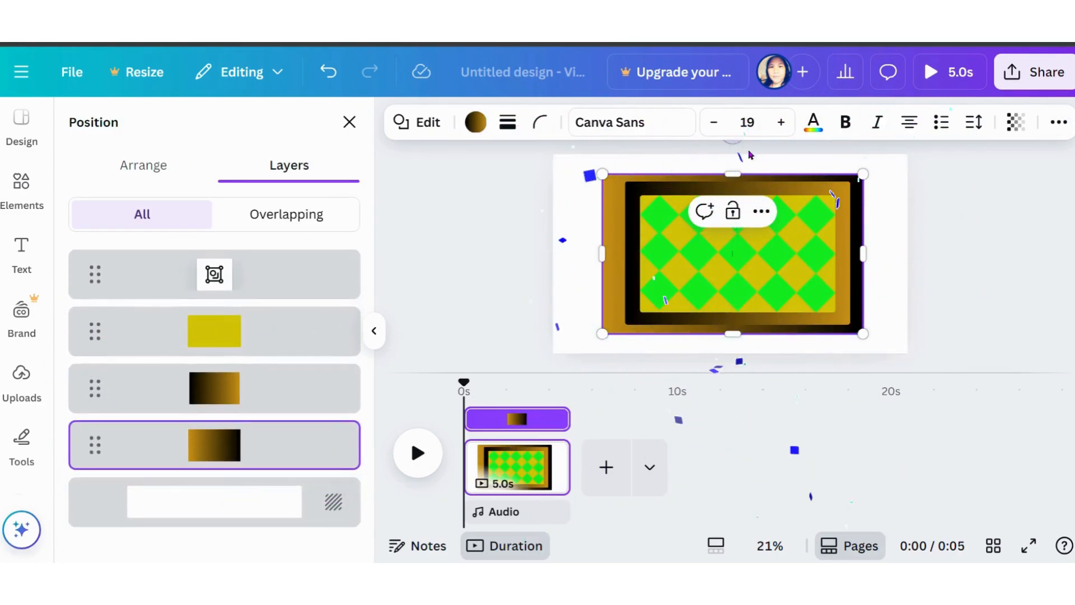
Adjust the outer gradient rectangle's edges so it forms an even border around the inner frame, then deselect it
{"action": "left_click_drag", "start_coordinate": [738, 175], "coordinate": [744, 172]}
{"action": "left_click_drag", "start_coordinate": [873, 259], "coordinate": [878, 259]}
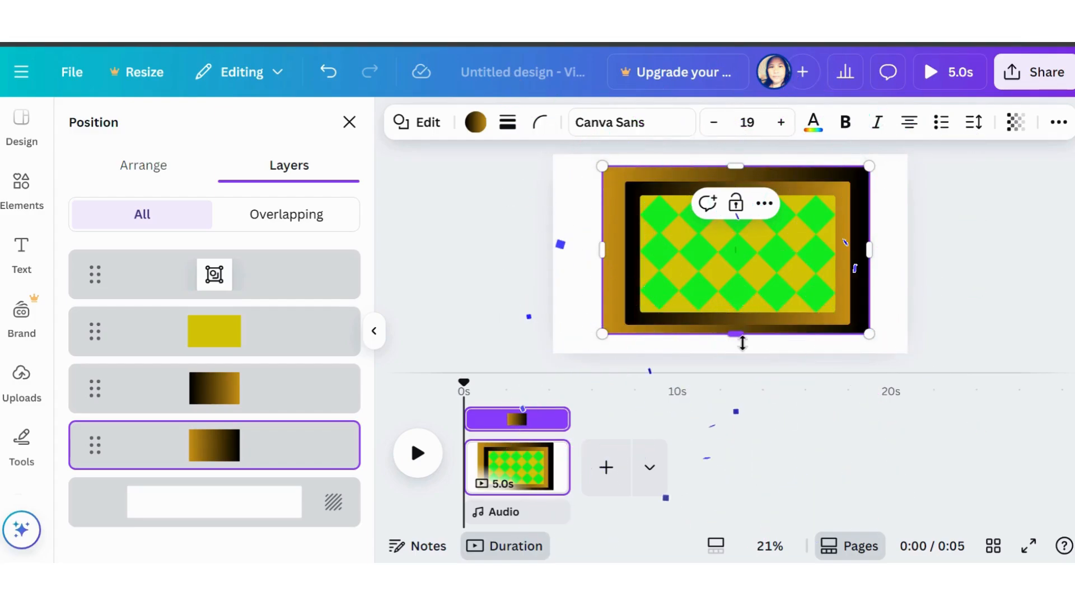
{"action": "left_click_drag", "start_coordinate": [742, 336], "coordinate": [746, 349]}
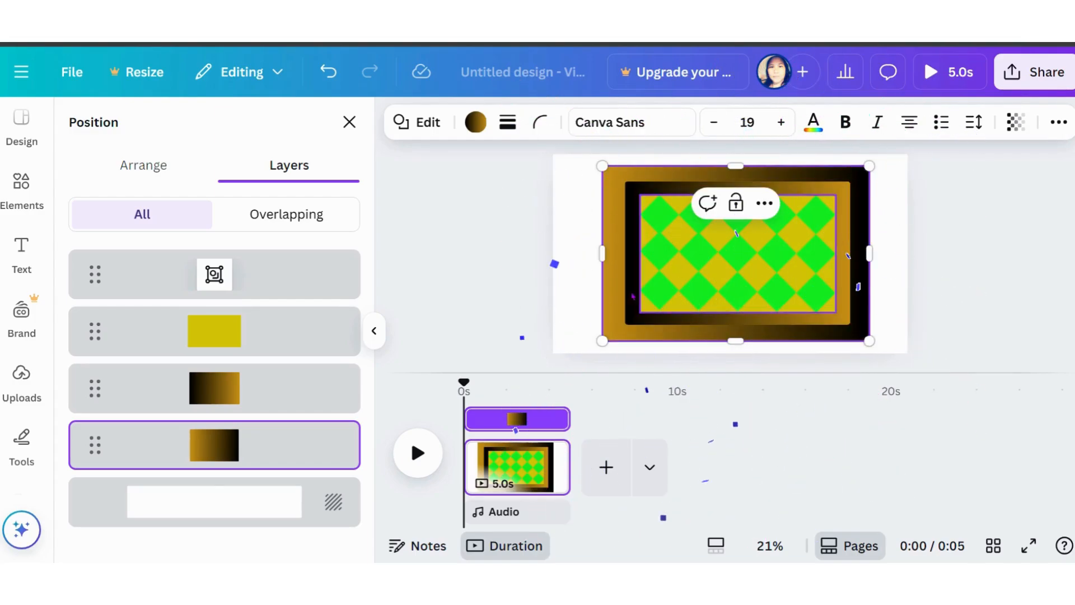
{"action": "left_click_drag", "start_coordinate": [603, 254], "coordinate": [619, 265]}
{"action": "left_click", "coordinate": [578, 286]}
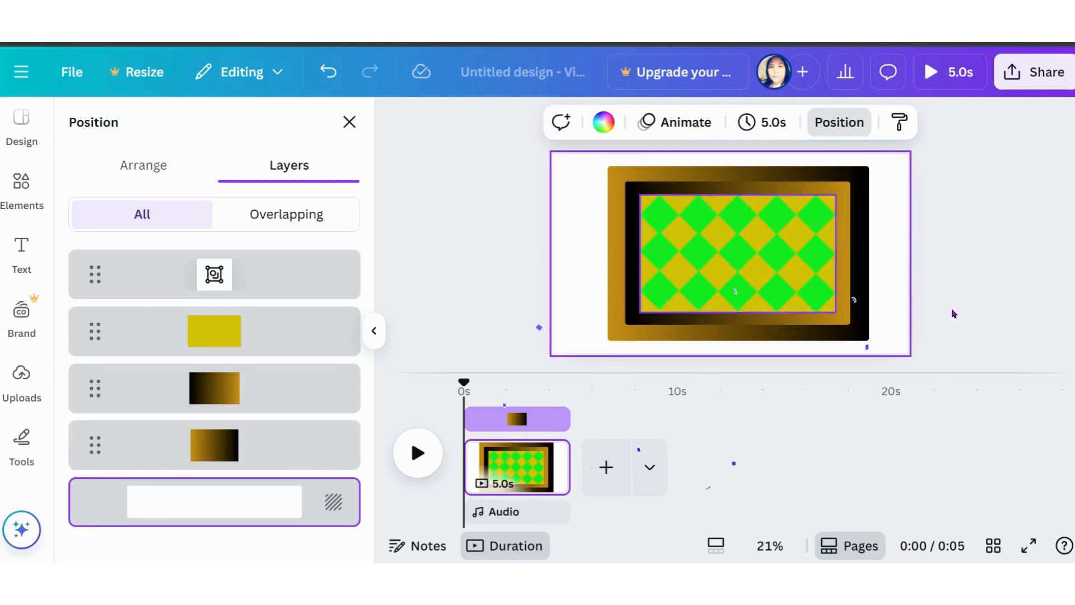
Download the finished design as an MP4 Video at 1080p (HD) quality
{"action": "left_click", "coordinate": [1046, 71]}
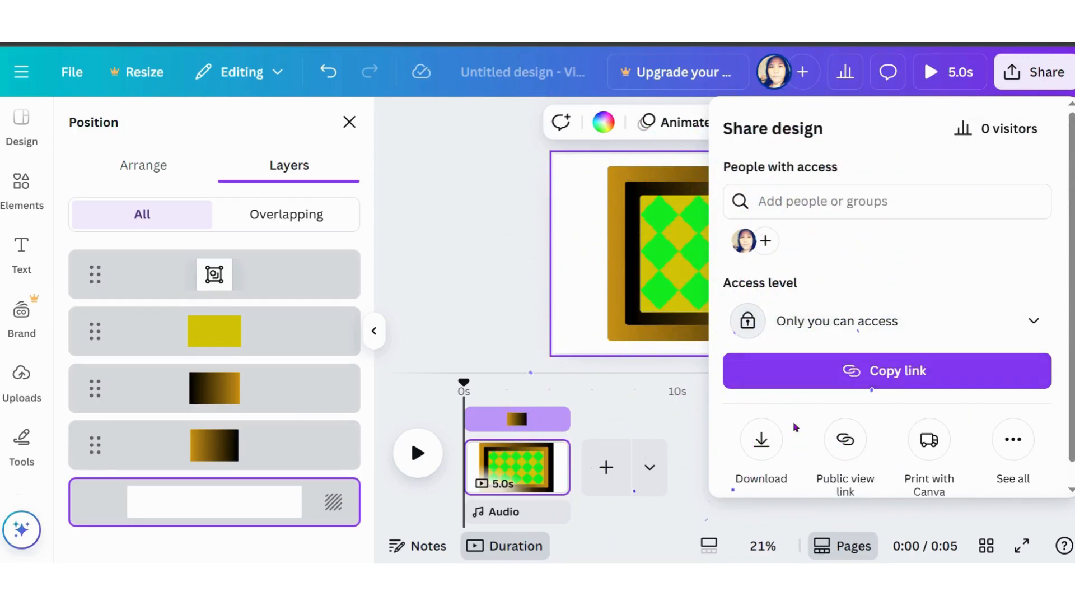
{"action": "left_click", "coordinate": [763, 438]}
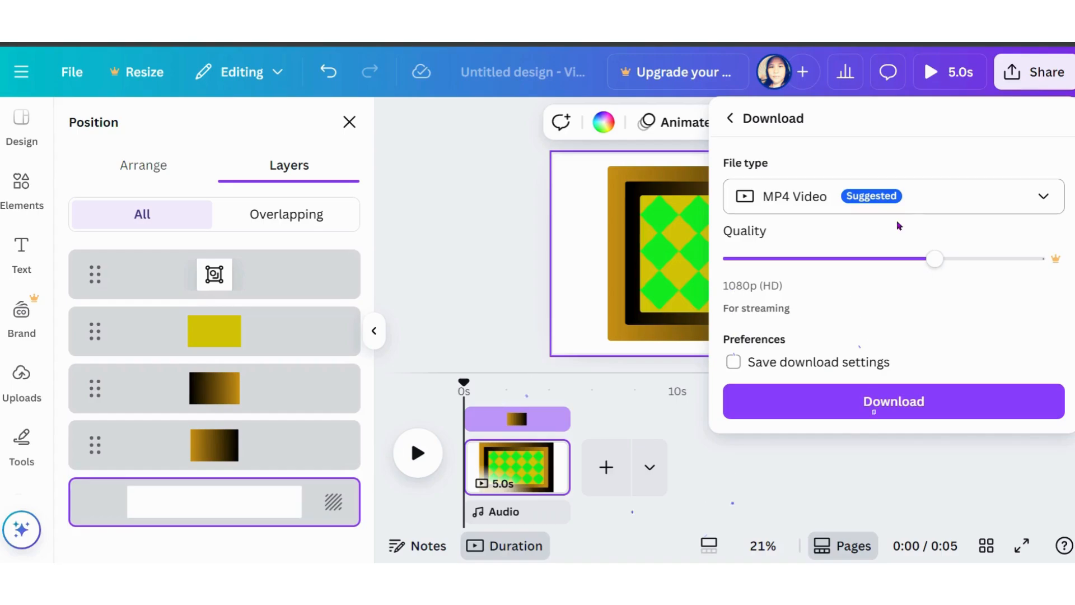
{"action": "left_click", "coordinate": [896, 401]}
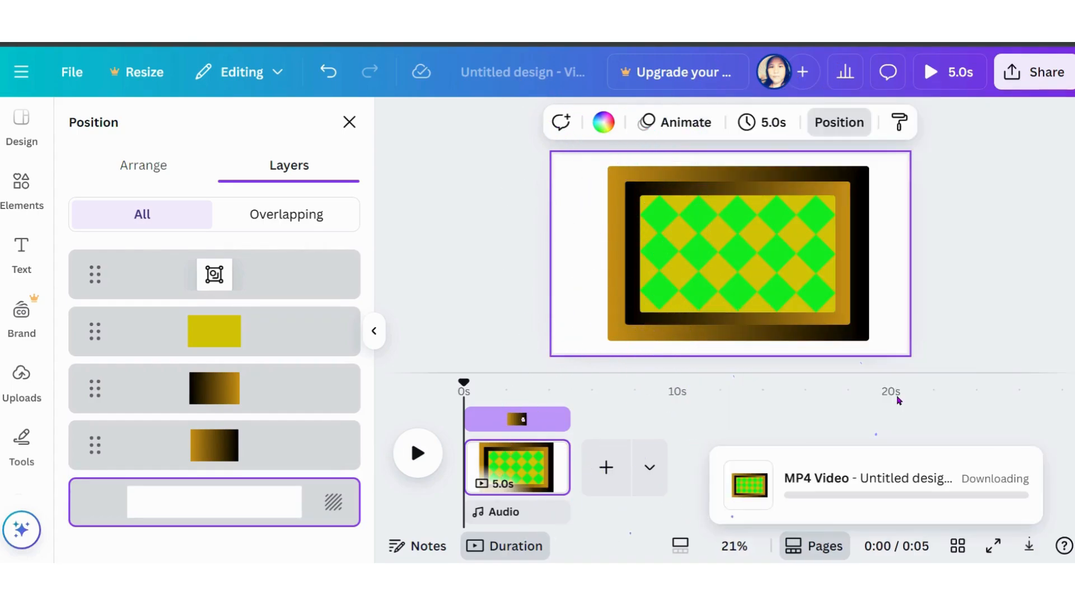